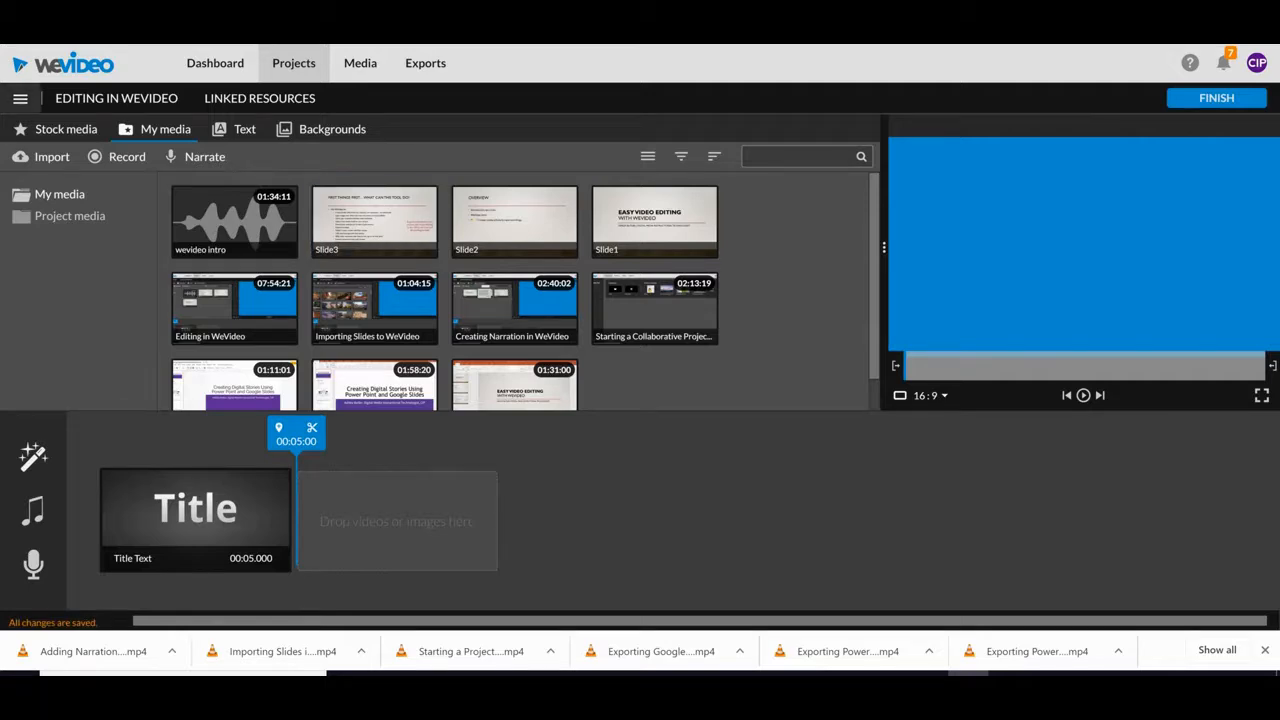
Switch the editor to timeline mode and delete the title clip from the Video 1 track
{"action": "left_click", "coordinate": [20, 98]}
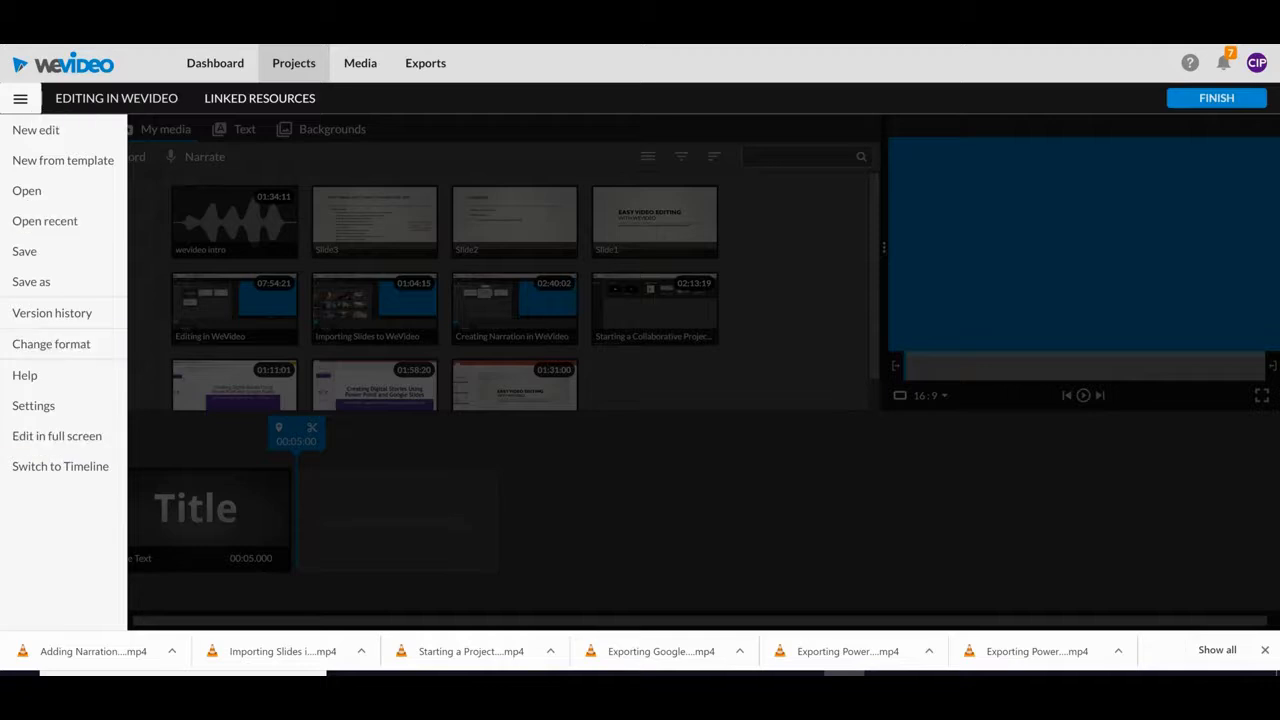
{"action": "left_click", "coordinate": [60, 466]}
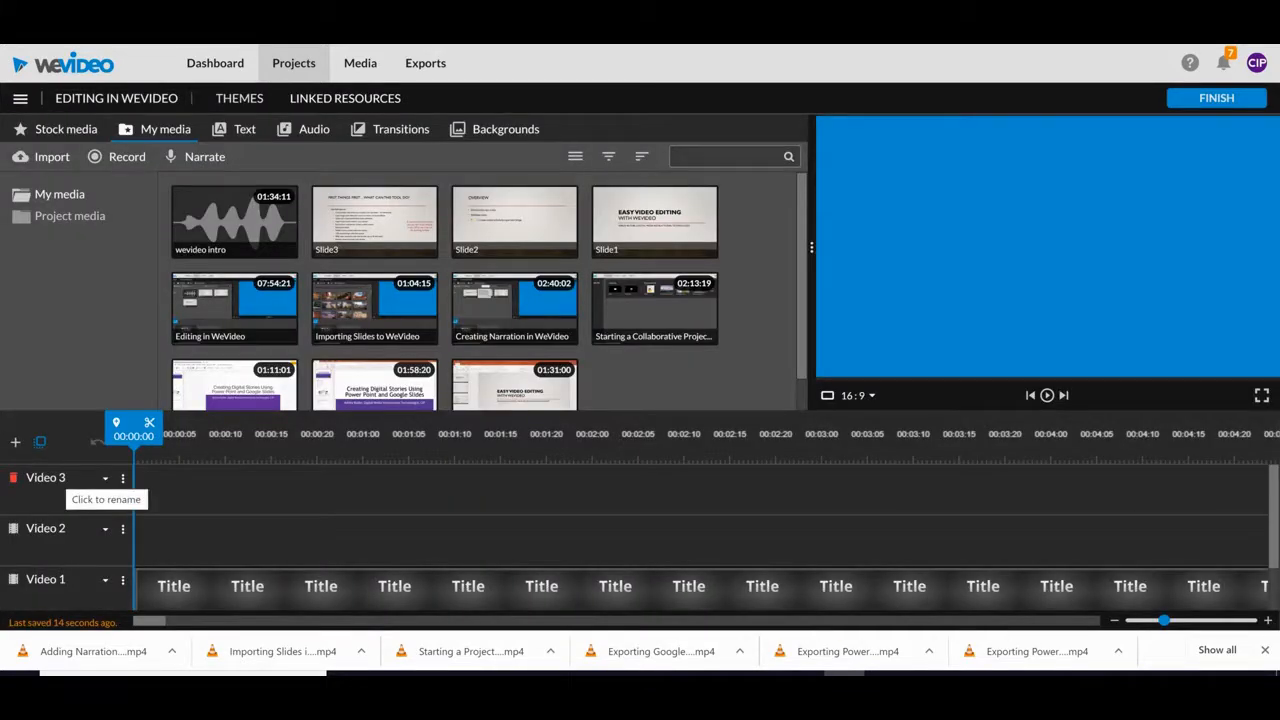
{"action": "left_click", "coordinate": [234, 586]}
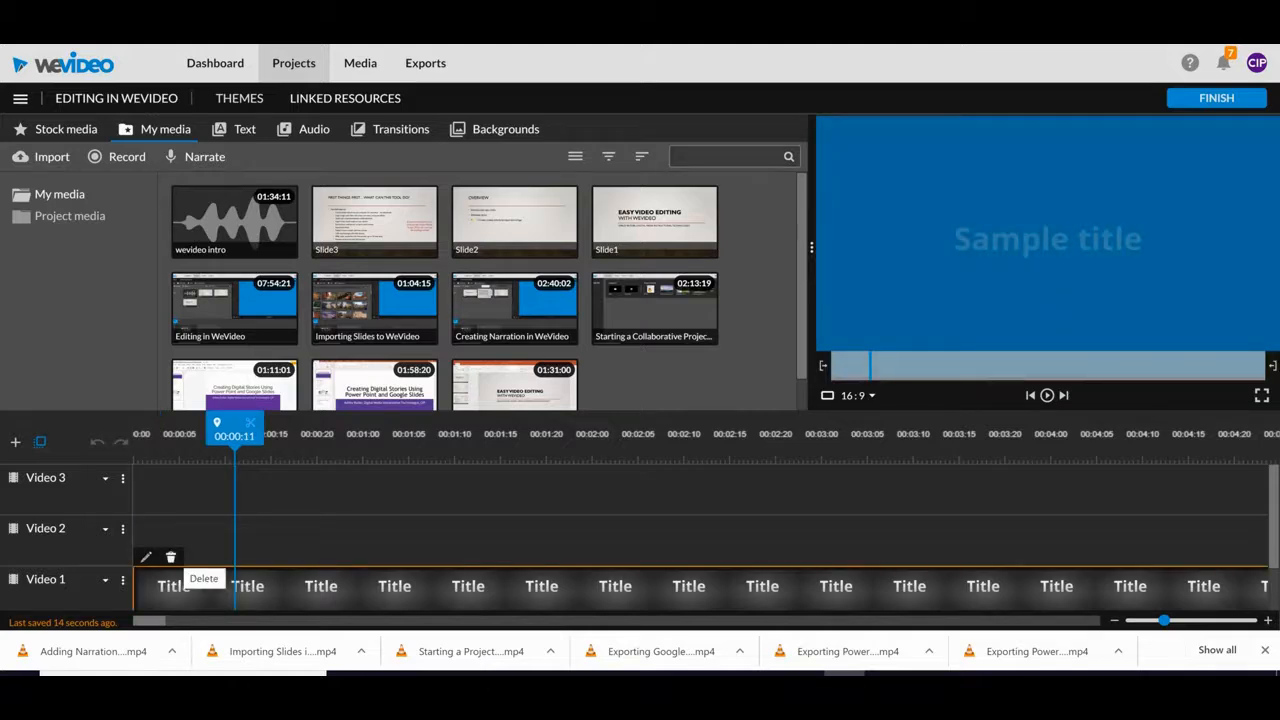
{"action": "left_click", "coordinate": [171, 557]}
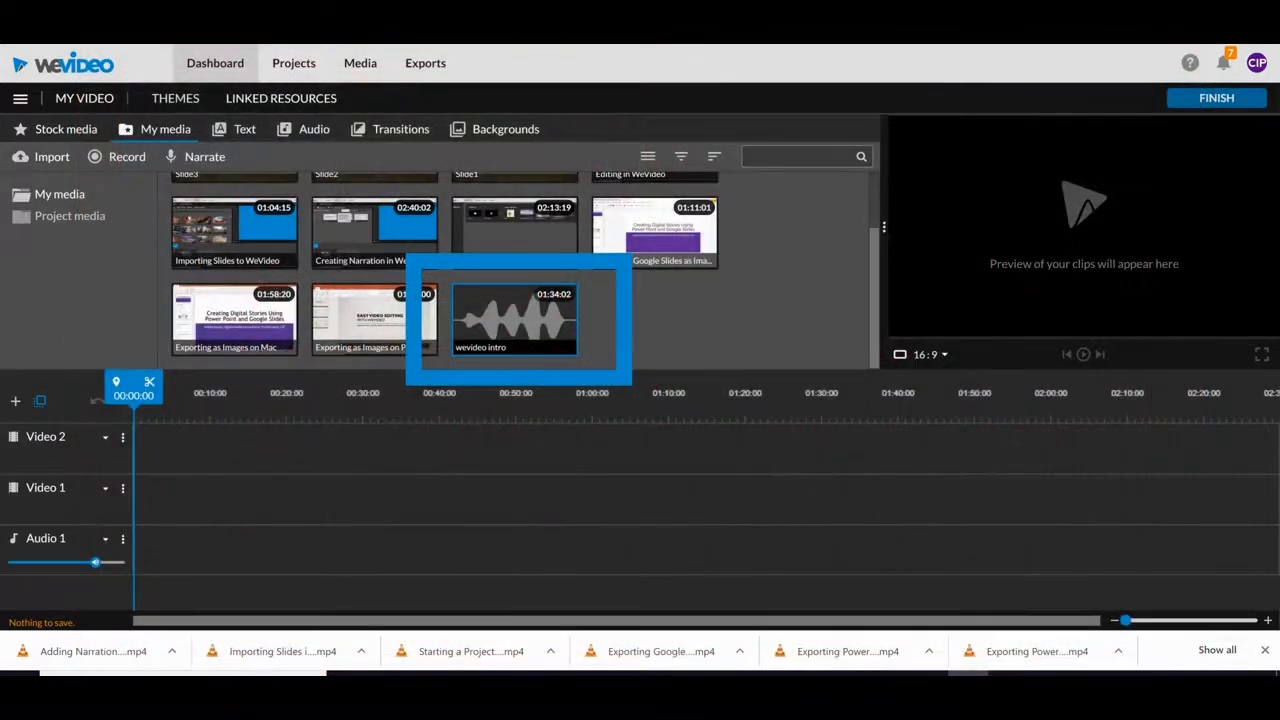
Place the "wevideo intro" narration on the Audio 1 track, starting at 00:00:00
{"action": "left_click_drag", "start_coordinate": [514, 319], "coordinate": [297, 550]}
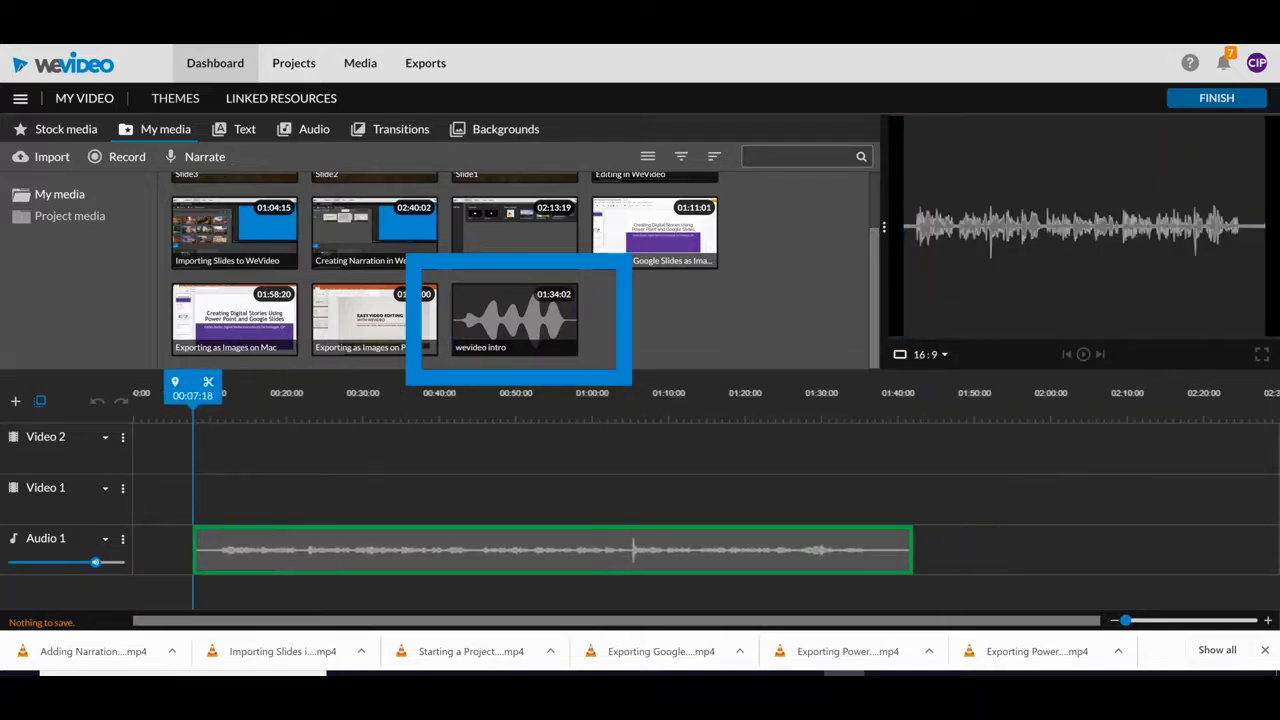
{"action": "left_click_drag", "start_coordinate": [196, 550], "coordinate": [196, 499]}
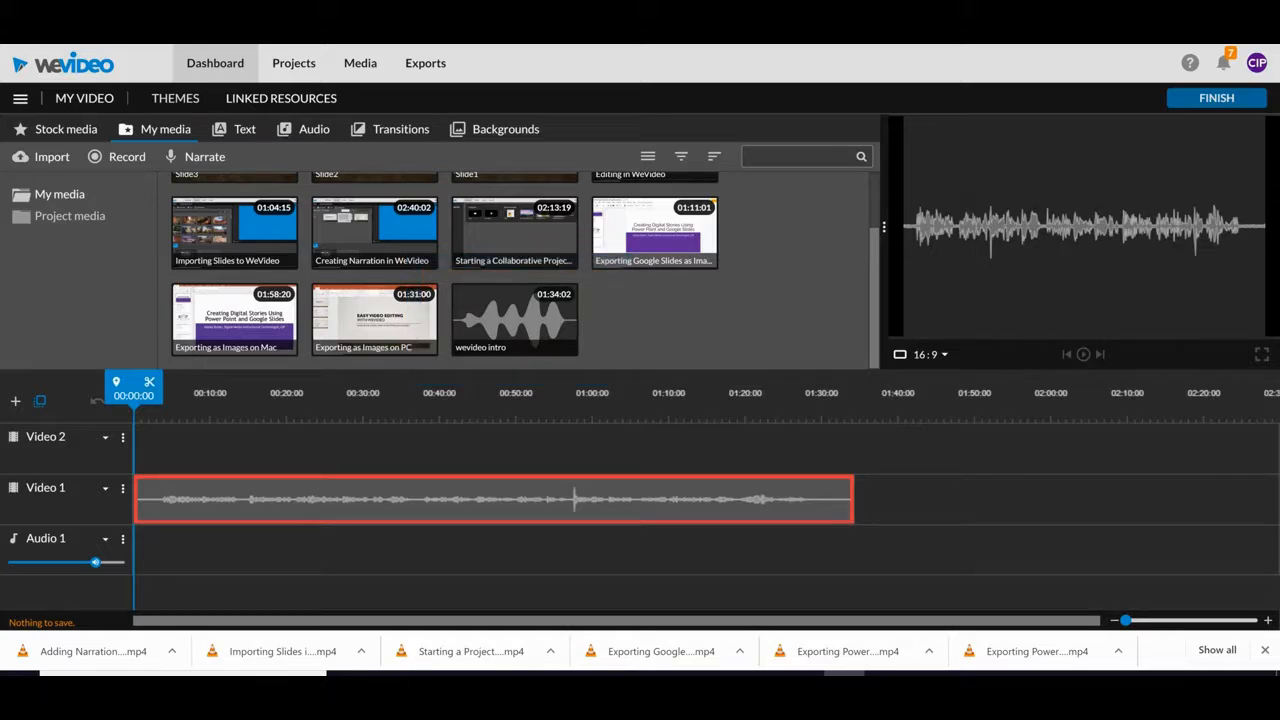
{"action": "left_click_drag", "start_coordinate": [196, 499], "coordinate": [196, 550]}
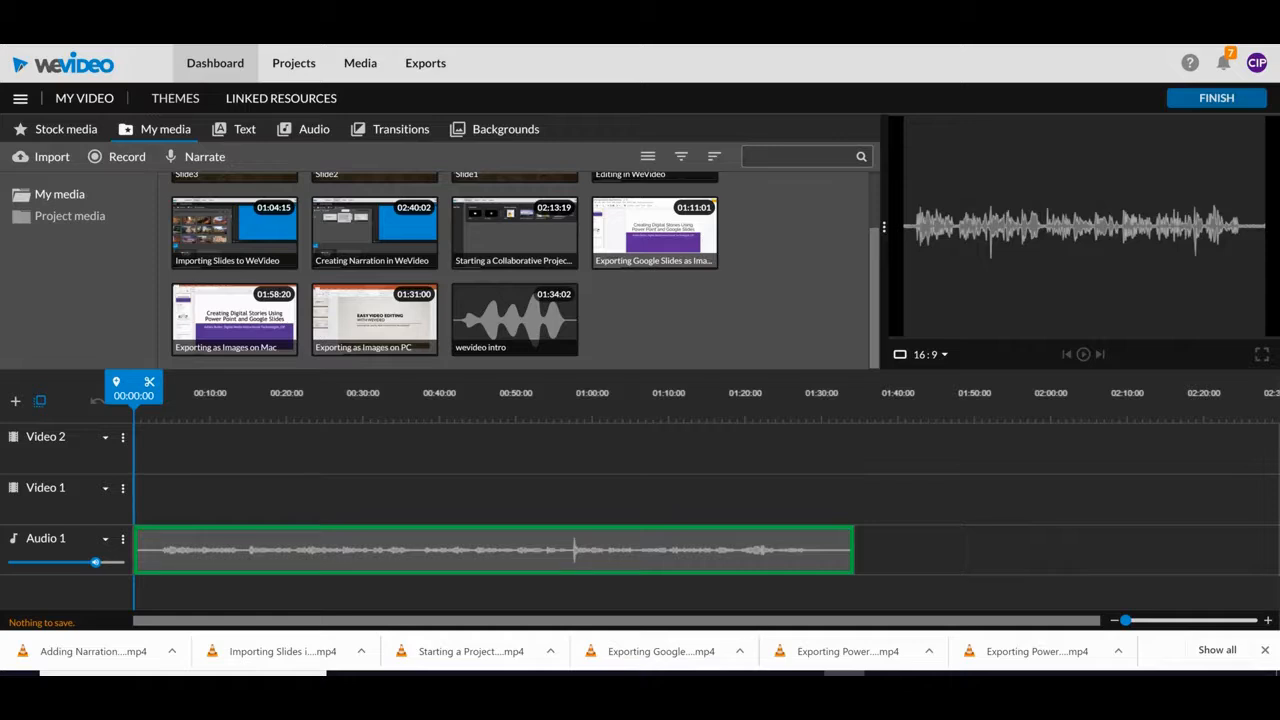
{"action": "left_click_drag", "start_coordinate": [196, 550], "coordinate": [196, 550]}
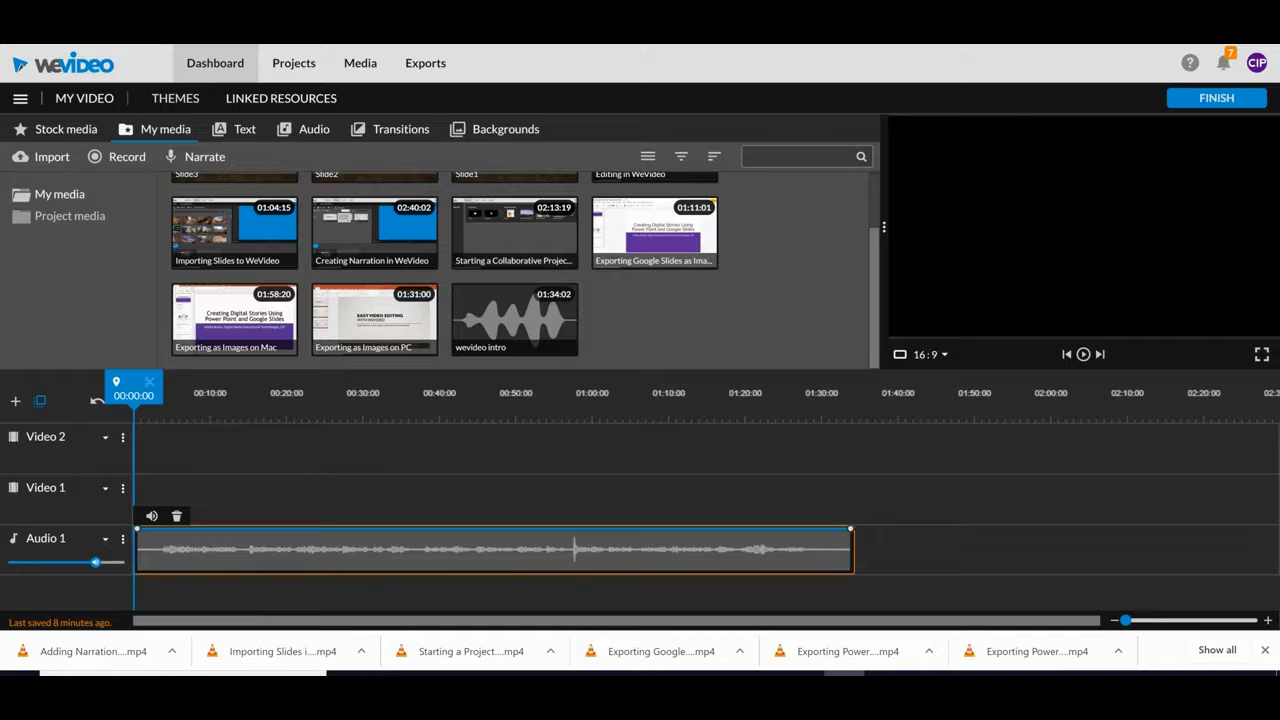
Add Slide1 from the media library to the start of the Video 1 track
{"action": "scroll", "coordinate": [520, 270], "scroll_direction": "up", "scroll_amount": 1}
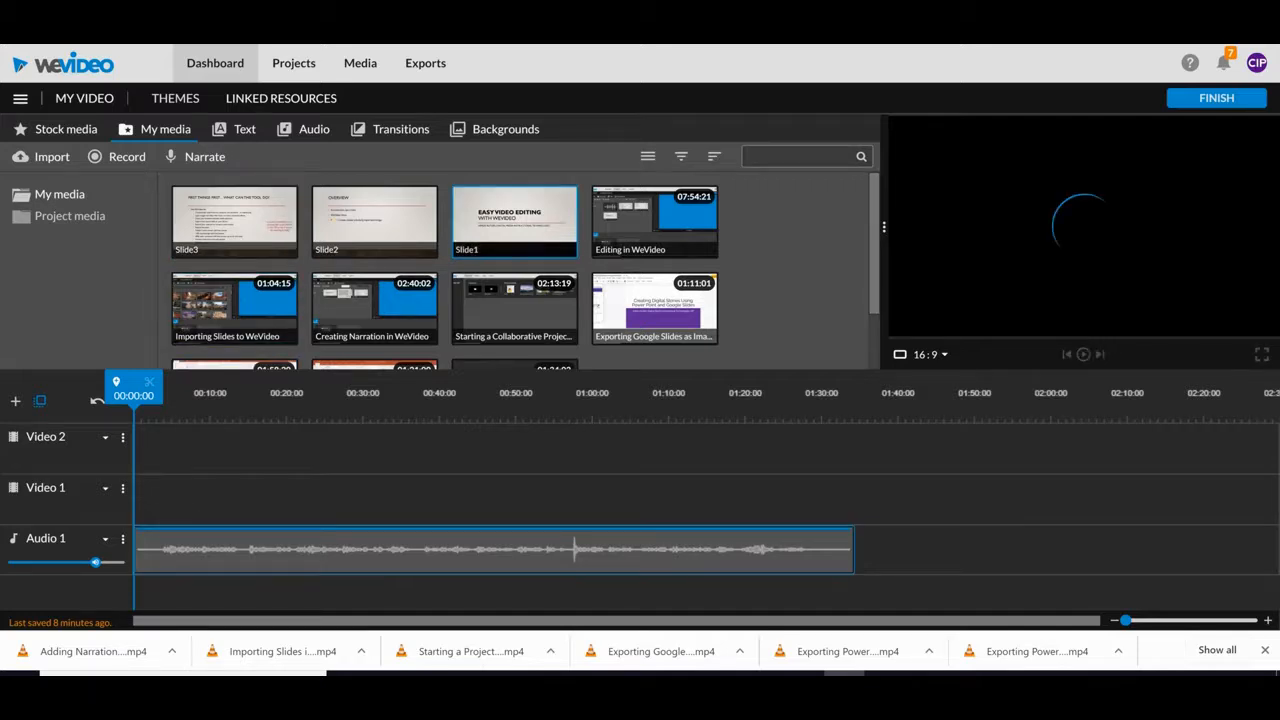
{"action": "left_click", "coordinate": [514, 220]}
{"action": "left_click_drag", "start_coordinate": [514, 220], "coordinate": [152, 498]}
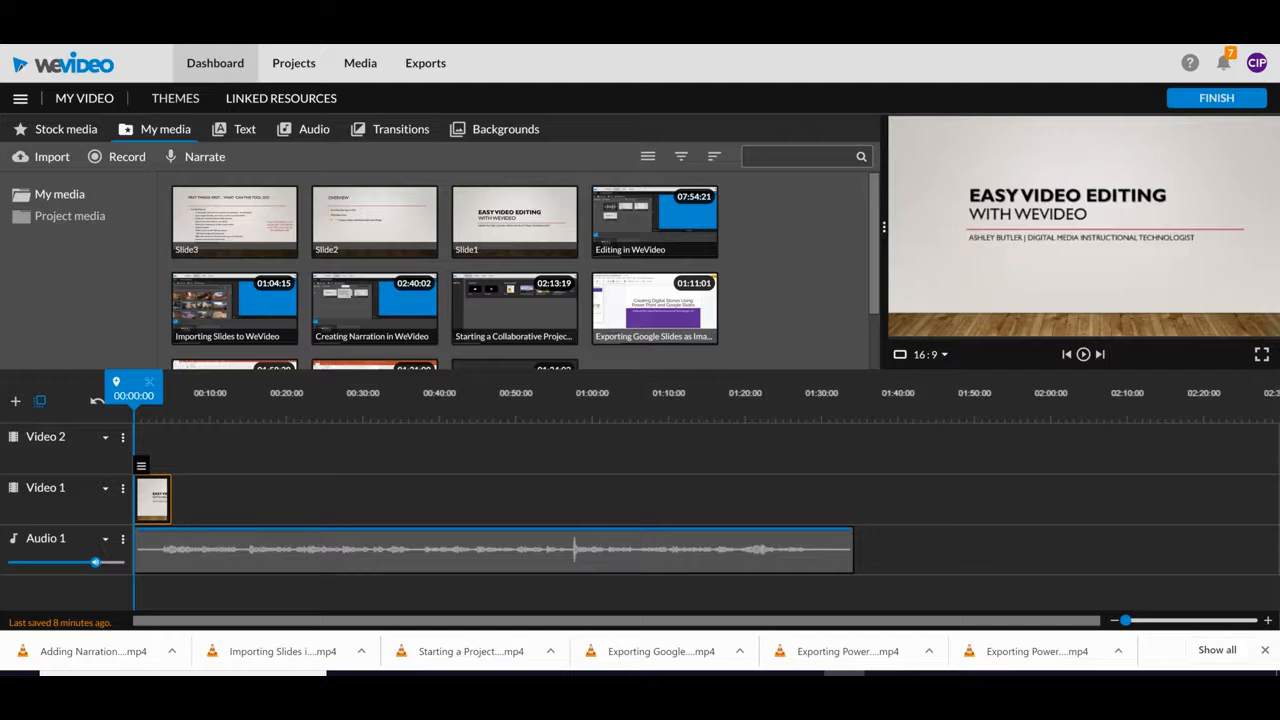
{"action": "left_click", "coordinate": [152, 498]}
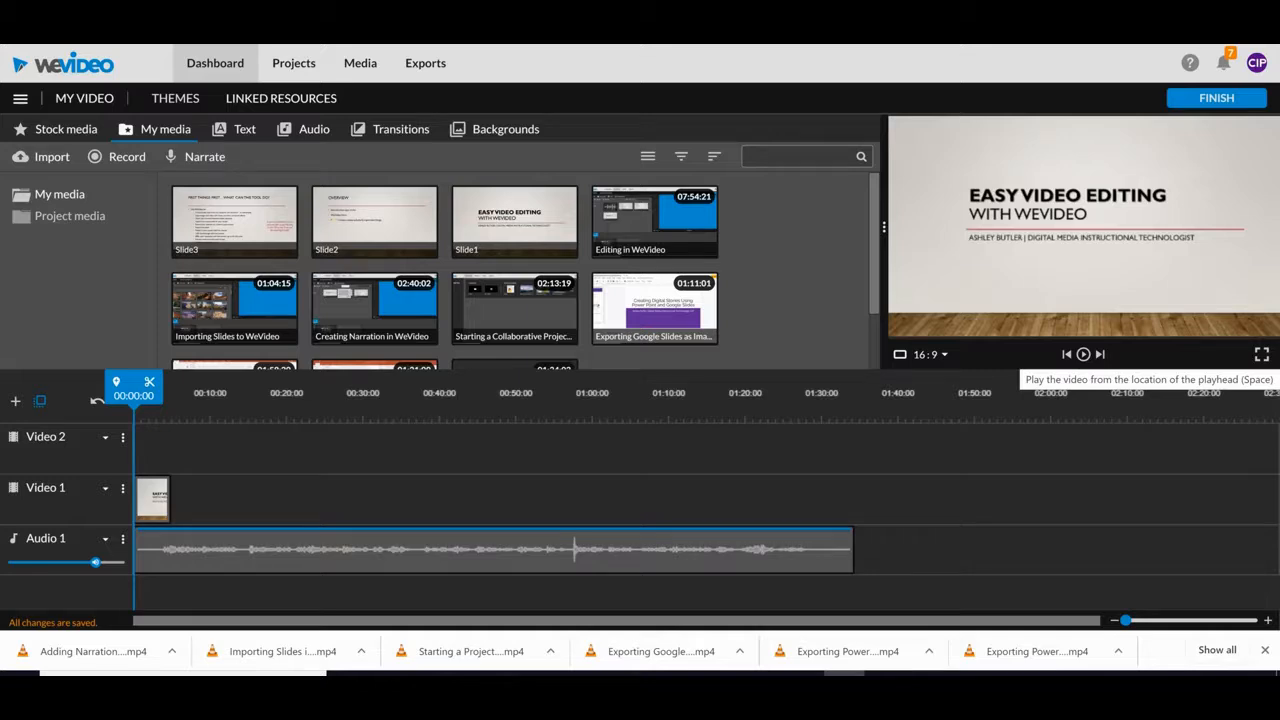
Play the narration to find where the first slide's speech ends, and extend Slide1 to about 14 seconds
{"action": "left_click", "coordinate": [1083, 354]}
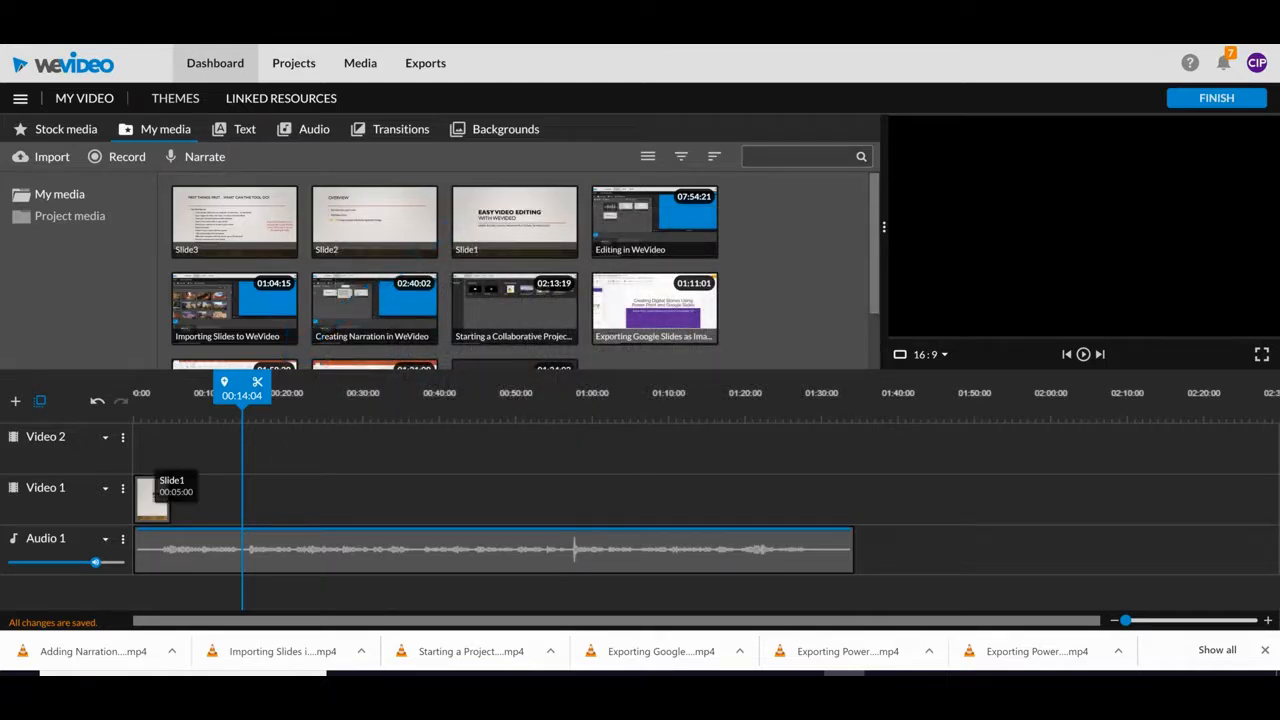
{"action": "left_click", "coordinate": [157, 497]}
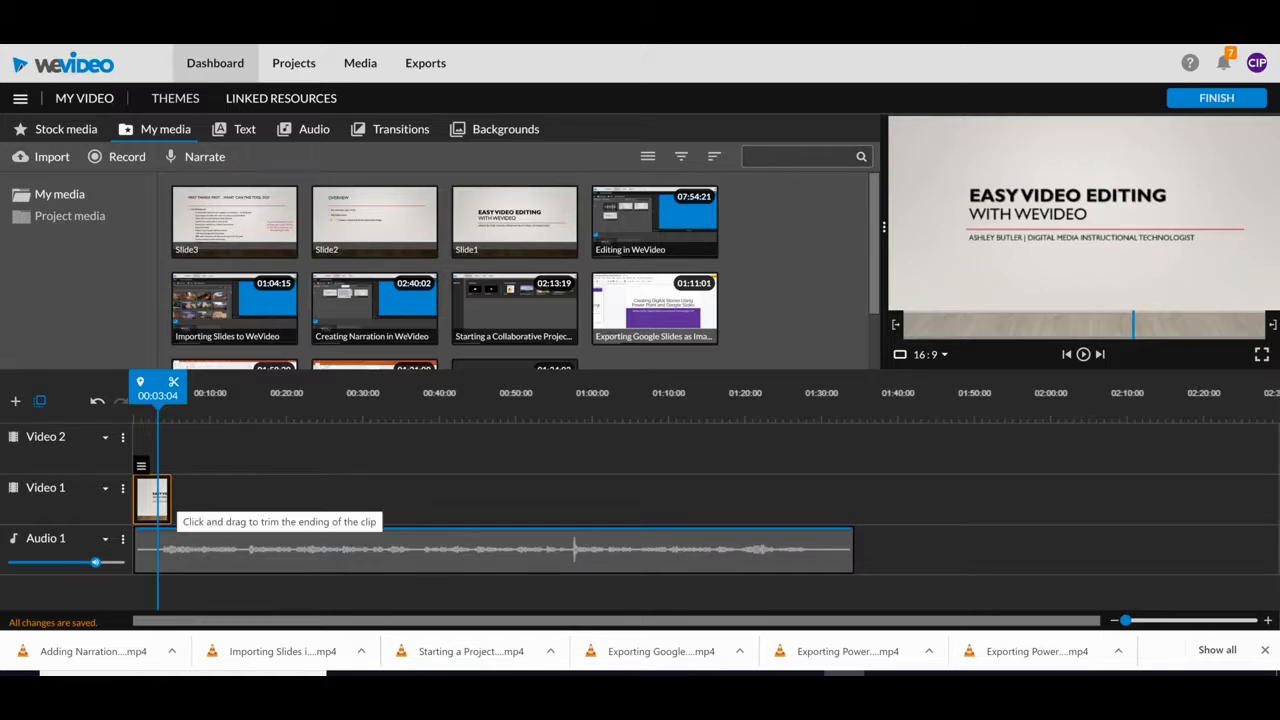
{"action": "left_click_drag", "start_coordinate": [170, 500], "coordinate": [240, 500]}
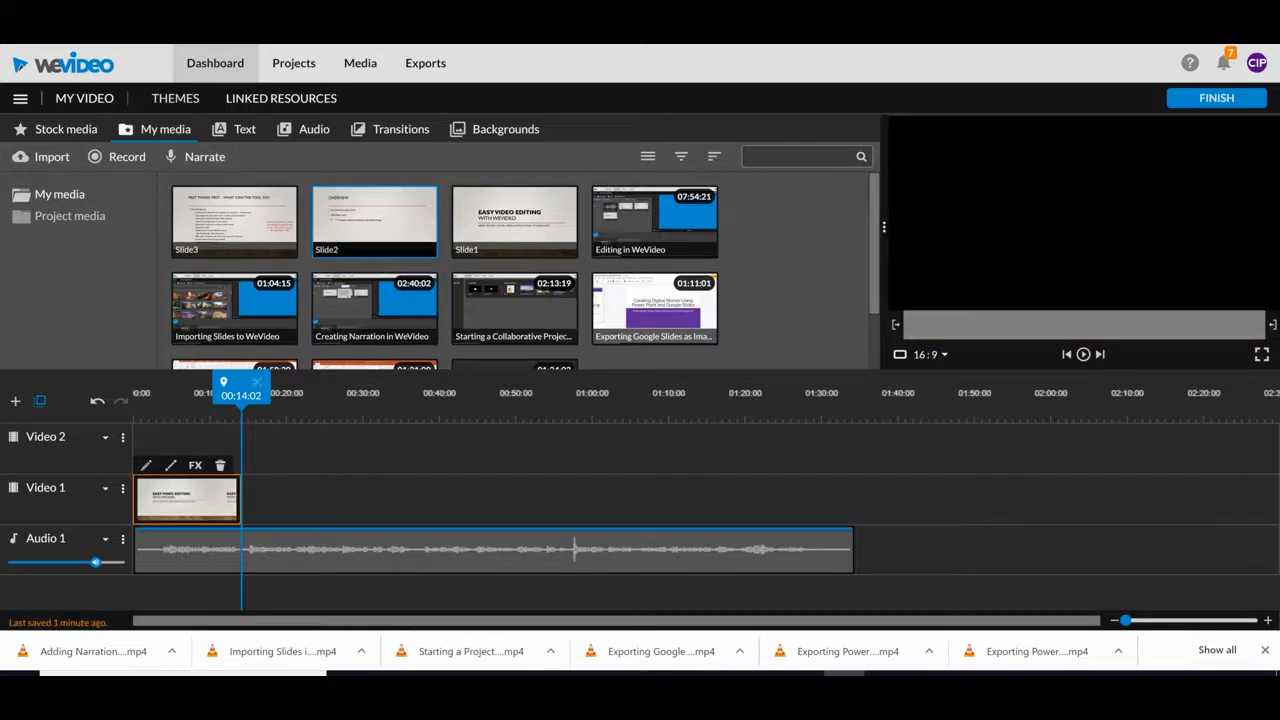
Add Slide2 directly after Slide1, extend it to the narration gap at about 00:37, and play it back to check the timing
{"action": "left_click_drag", "start_coordinate": [374, 222], "coordinate": [259, 498]}
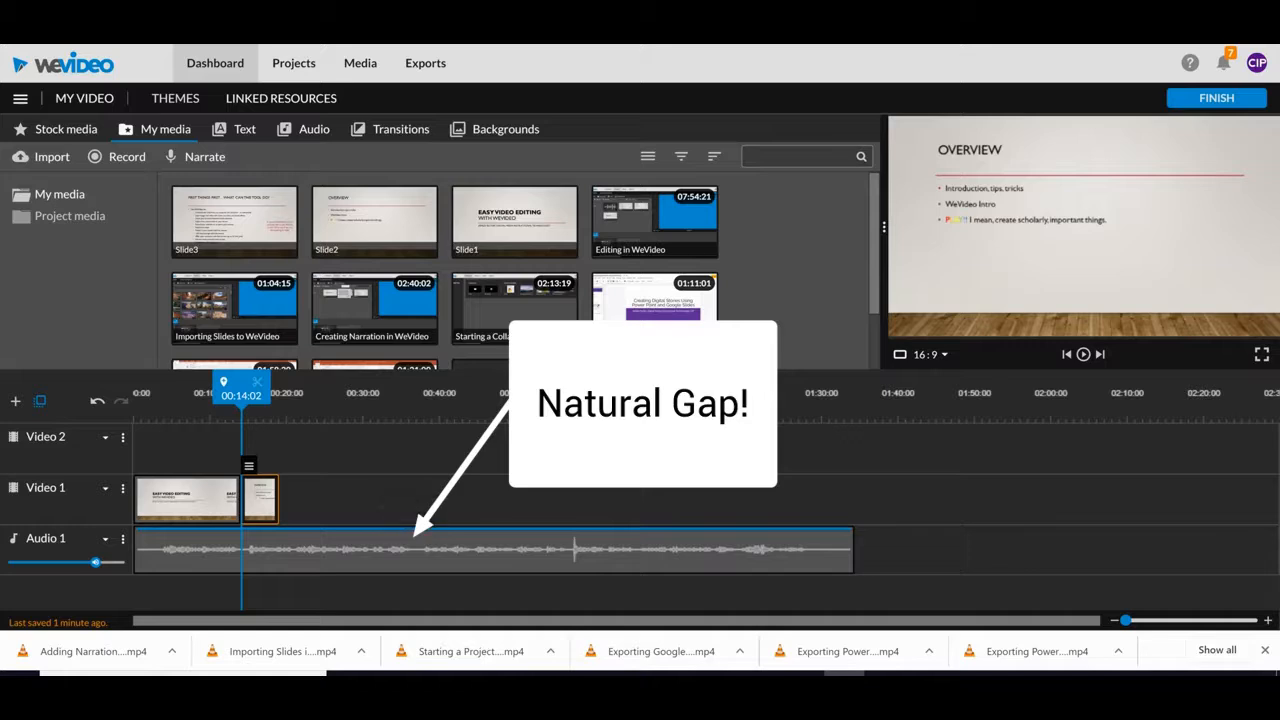
{"action": "left_click_drag", "start_coordinate": [277, 495], "coordinate": [416, 497]}
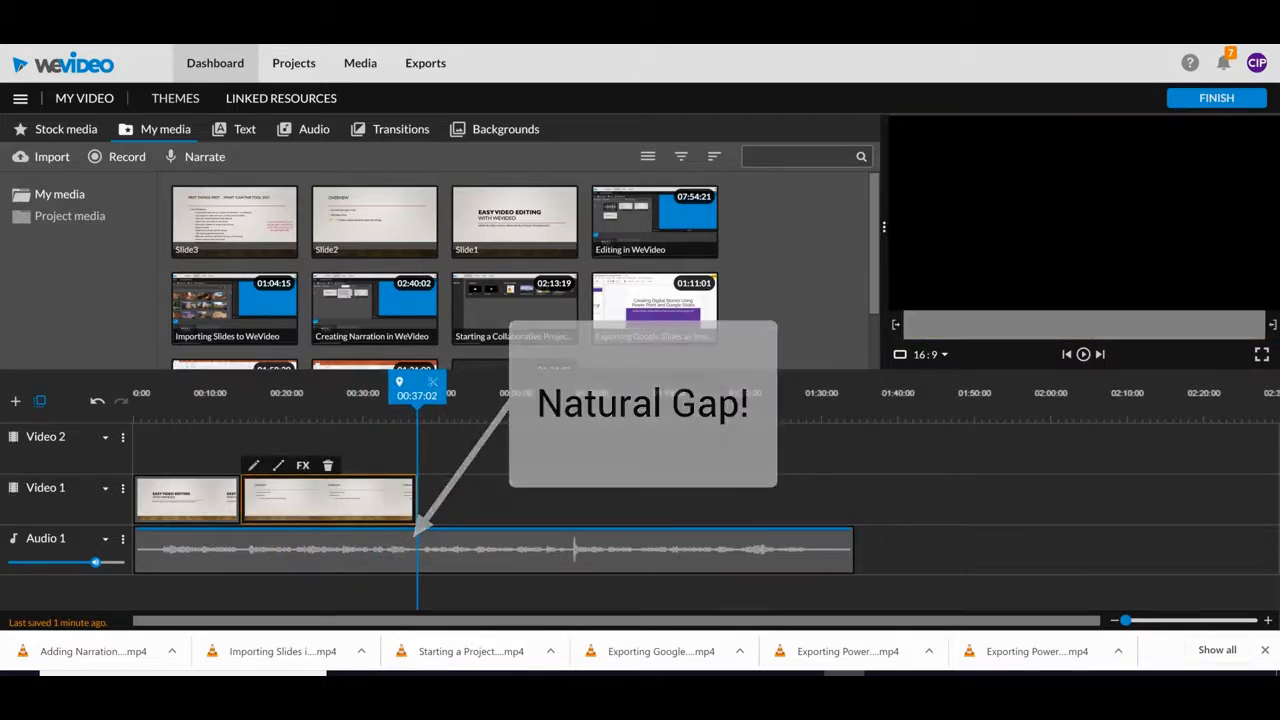
{"action": "left_click", "coordinate": [244, 394]}
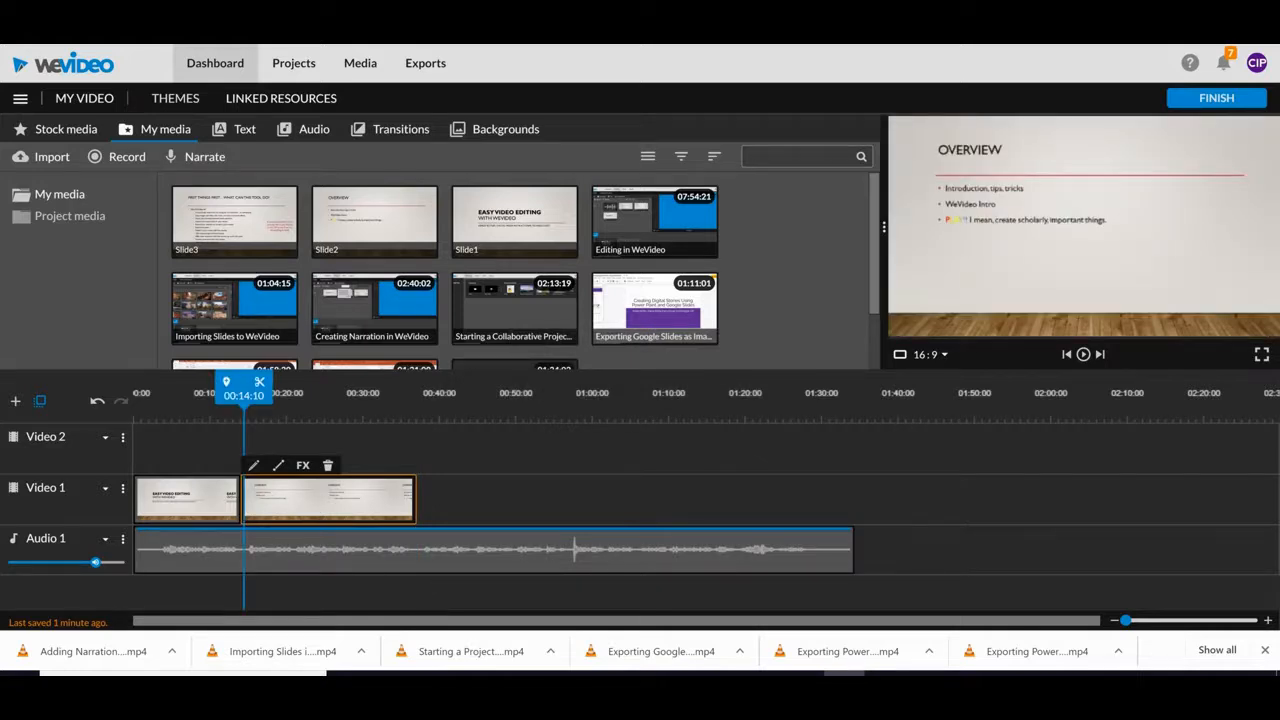
{"action": "key", "text": "space"}
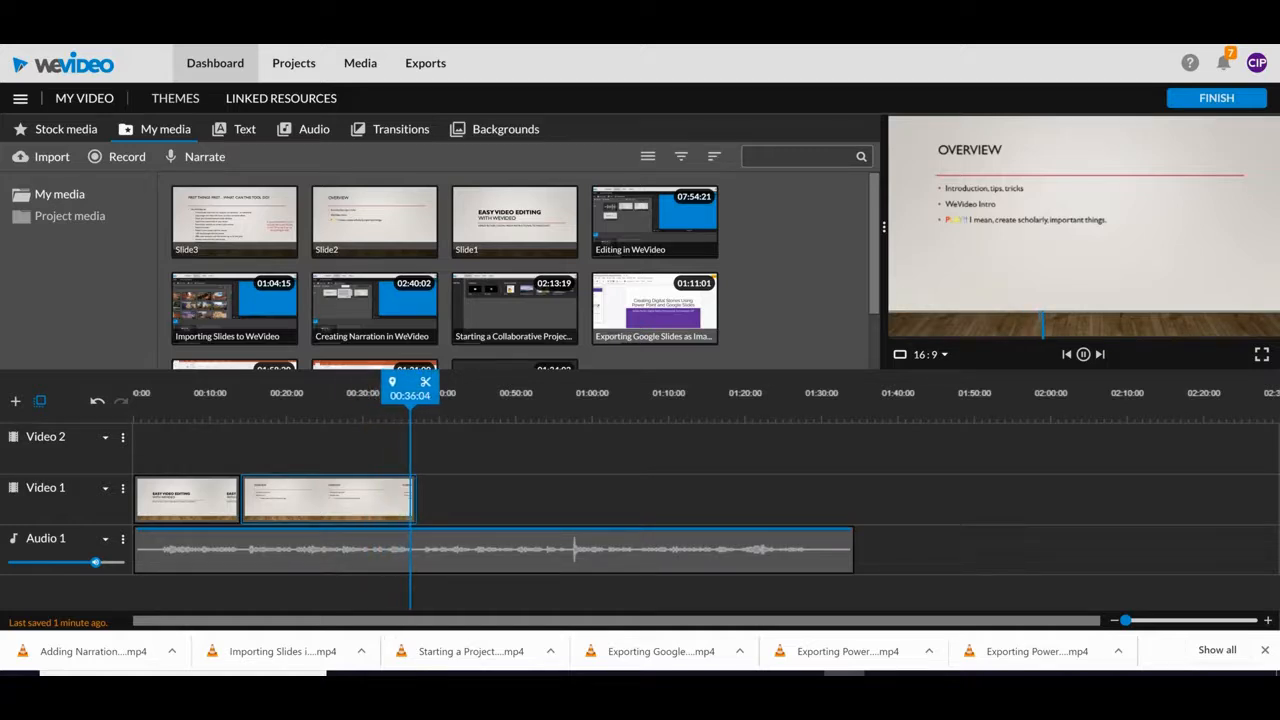
{"action": "key", "text": "space"}
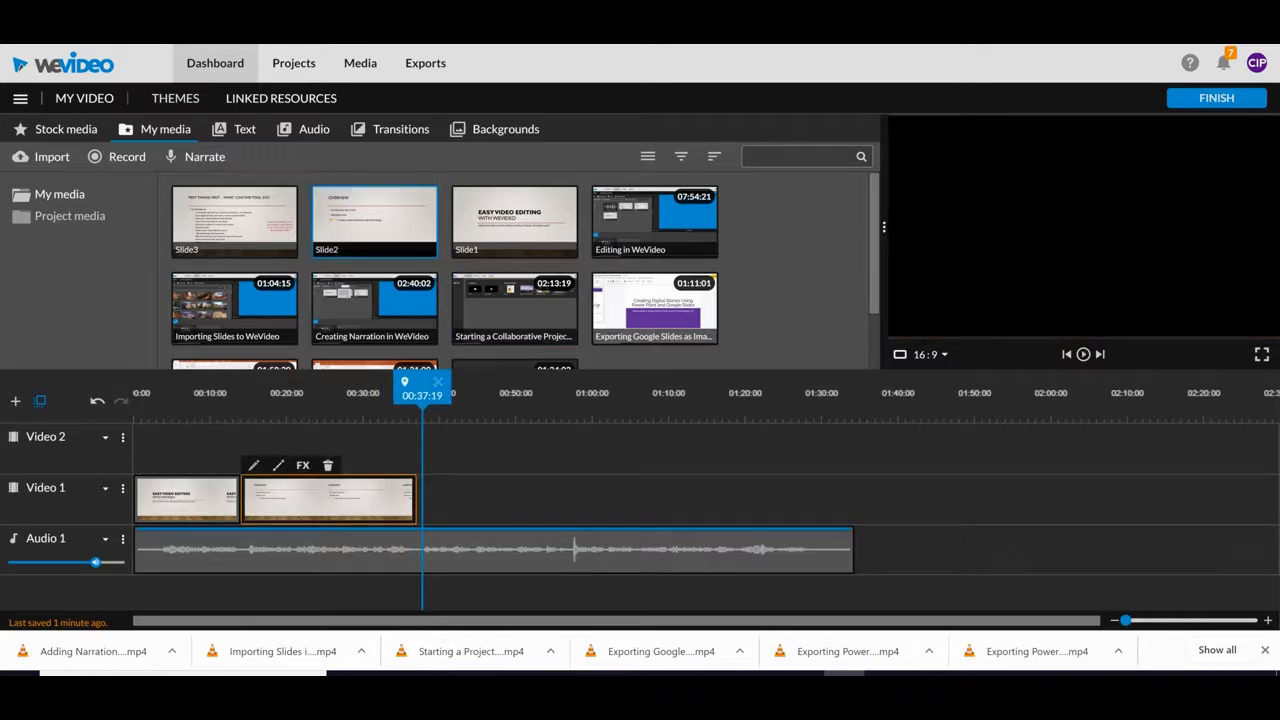
Add Slide3 after Slide2, extended to about 01:28, and trim the end of the narration to match
{"action": "left_click_drag", "start_coordinate": [234, 220], "coordinate": [435, 498]}
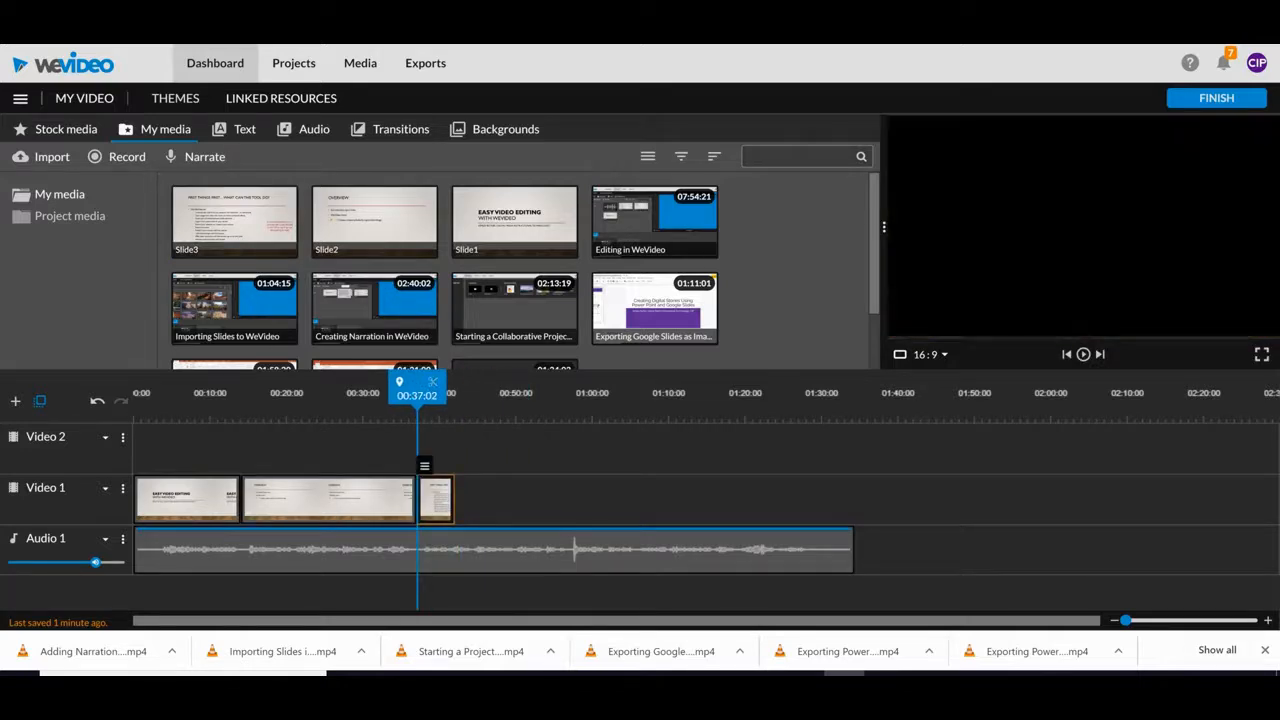
{"action": "left_click_drag", "start_coordinate": [519, 498], "coordinate": [810, 498]}
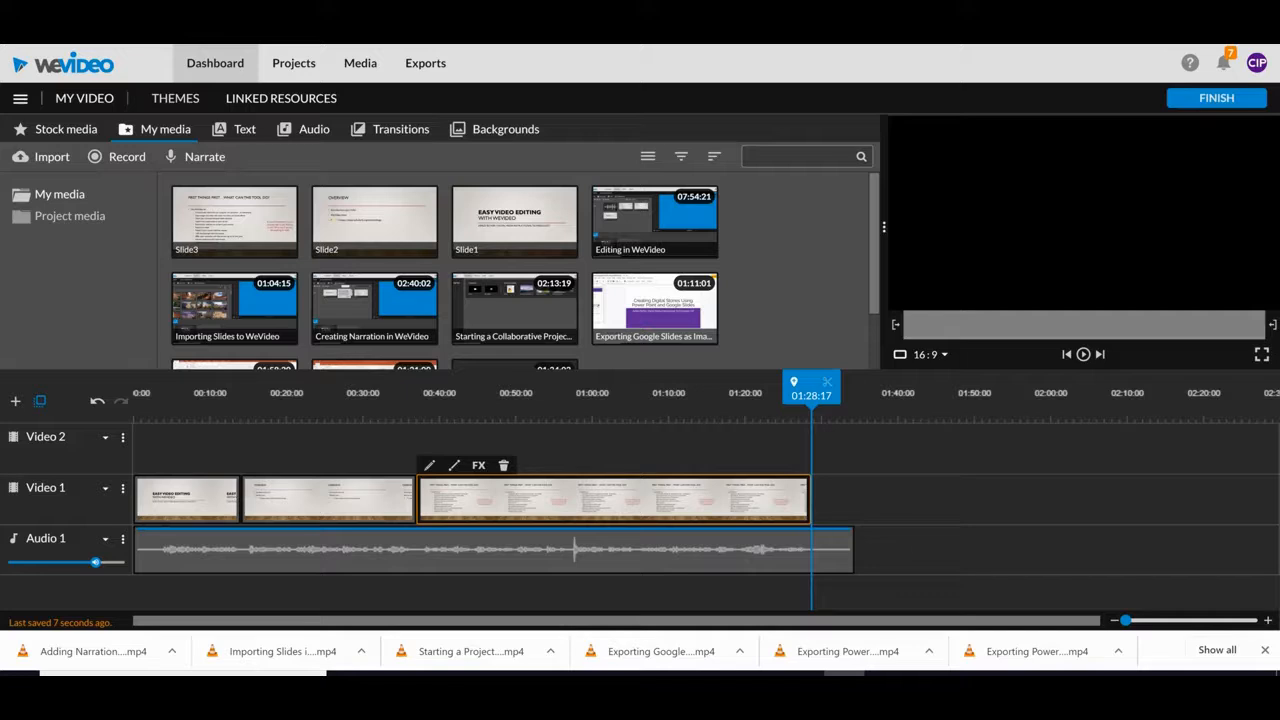
{"action": "left_click_drag", "start_coordinate": [852, 540], "coordinate": [810, 546]}
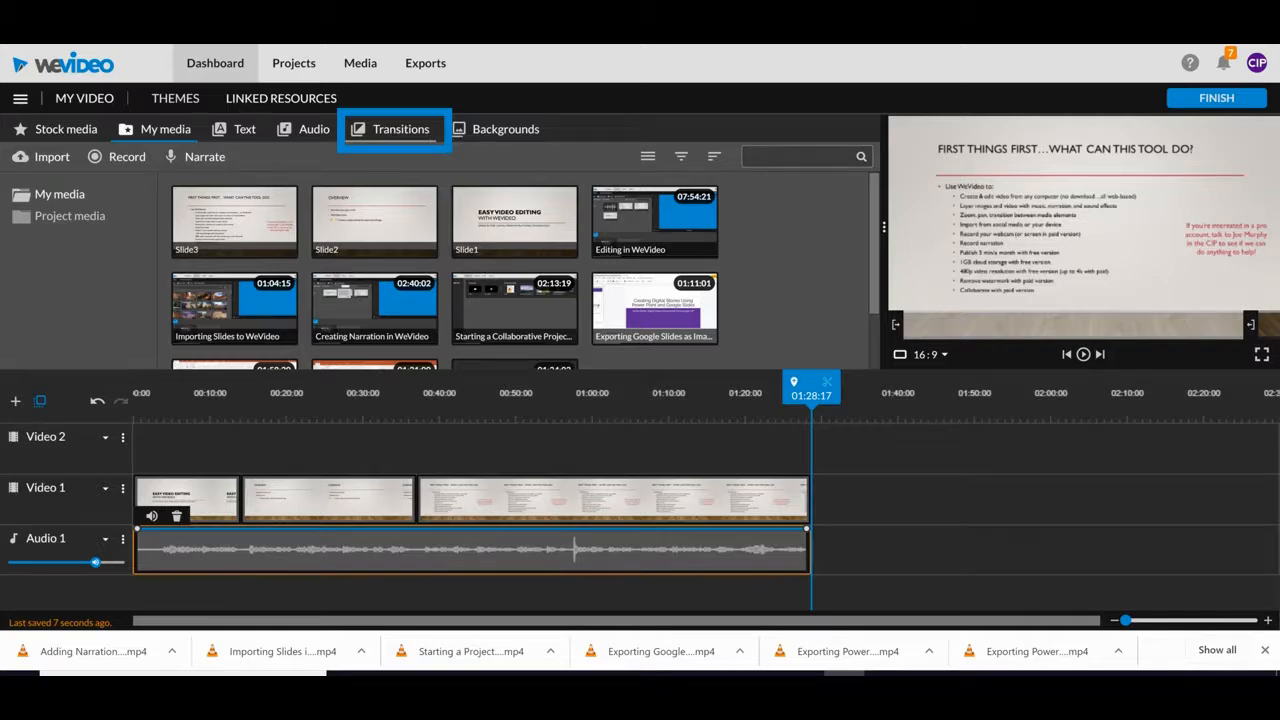
Add Cross fade transitions between Slide1 and Slide2 and between Slide2 and Slide3
{"action": "left_click", "coordinate": [400, 129]}
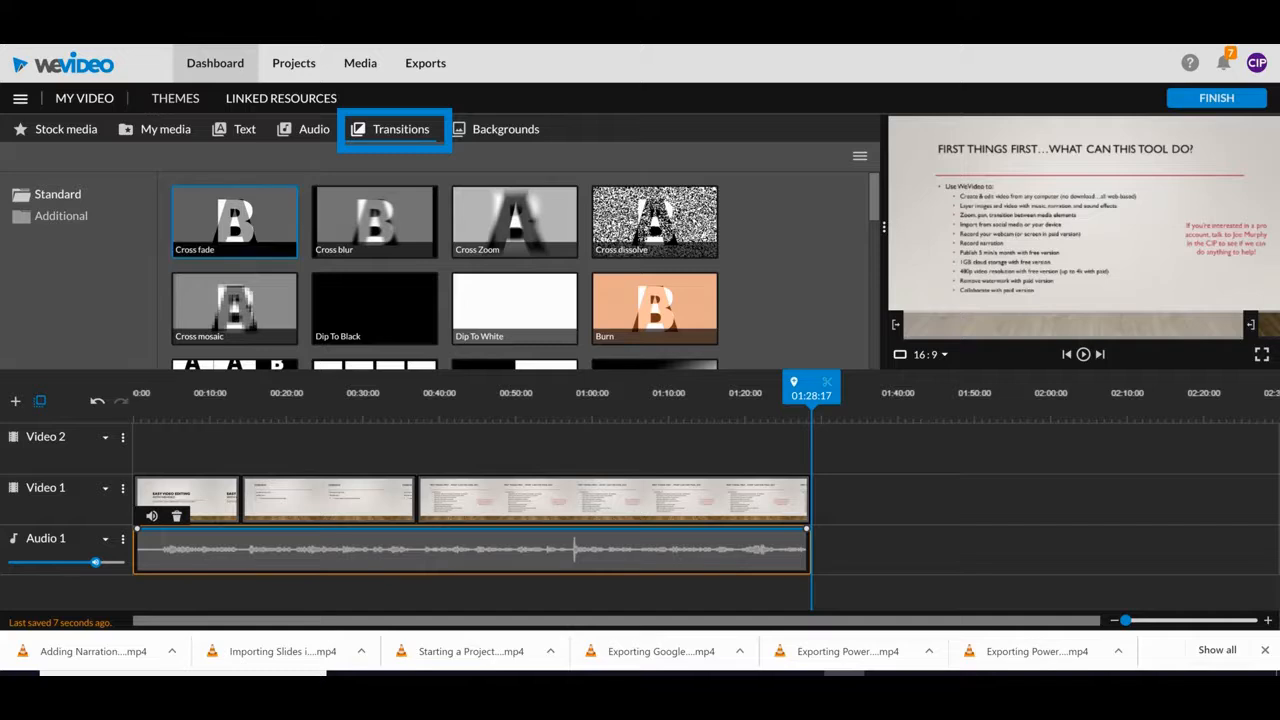
{"action": "left_click", "coordinate": [234, 221]}
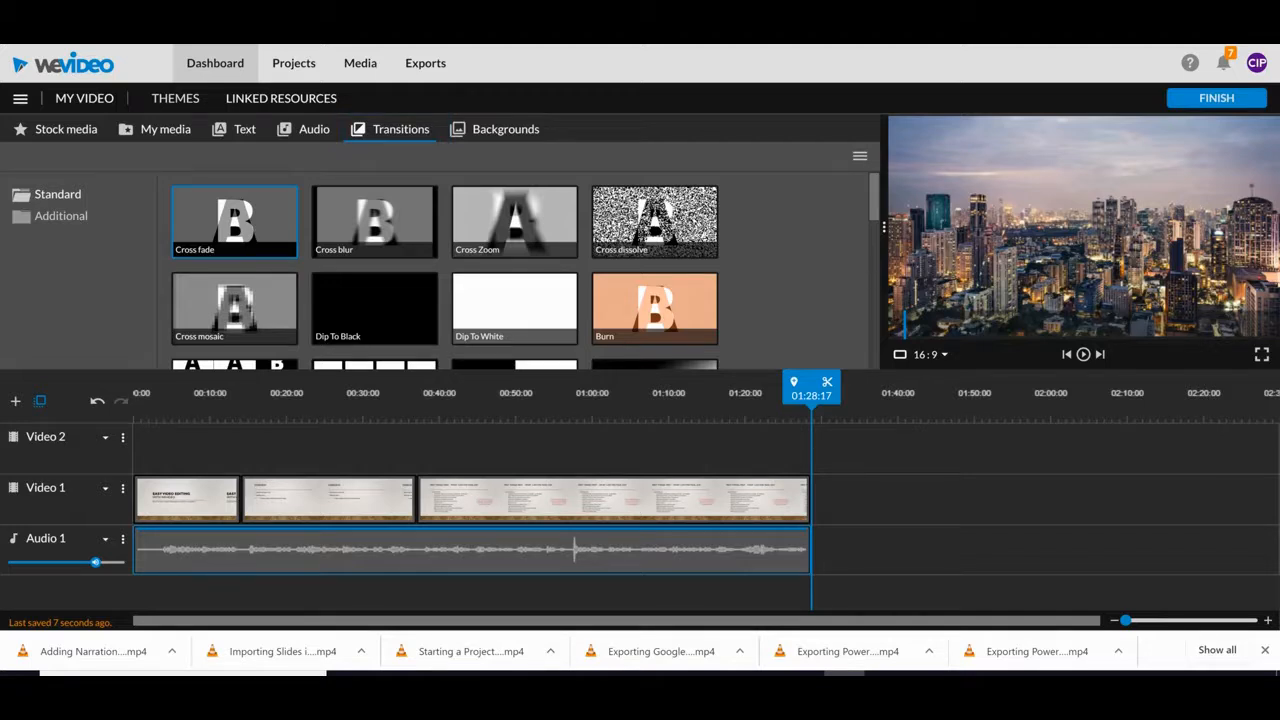
{"action": "mouse_move", "coordinate": [234, 221]}
{"action": "left_mouse_down"}
{"action": "mouse_move", "coordinate": [210, 275]}
{"action": "mouse_move", "coordinate": [198, 430]}
{"action": "mouse_move", "coordinate": [236, 448]}
{"action": "mouse_move", "coordinate": [240, 497]}
{"action": "left_mouse_up"}
{"action": "left_click_drag", "start_coordinate": [275, 248], "coordinate": [415, 497]}
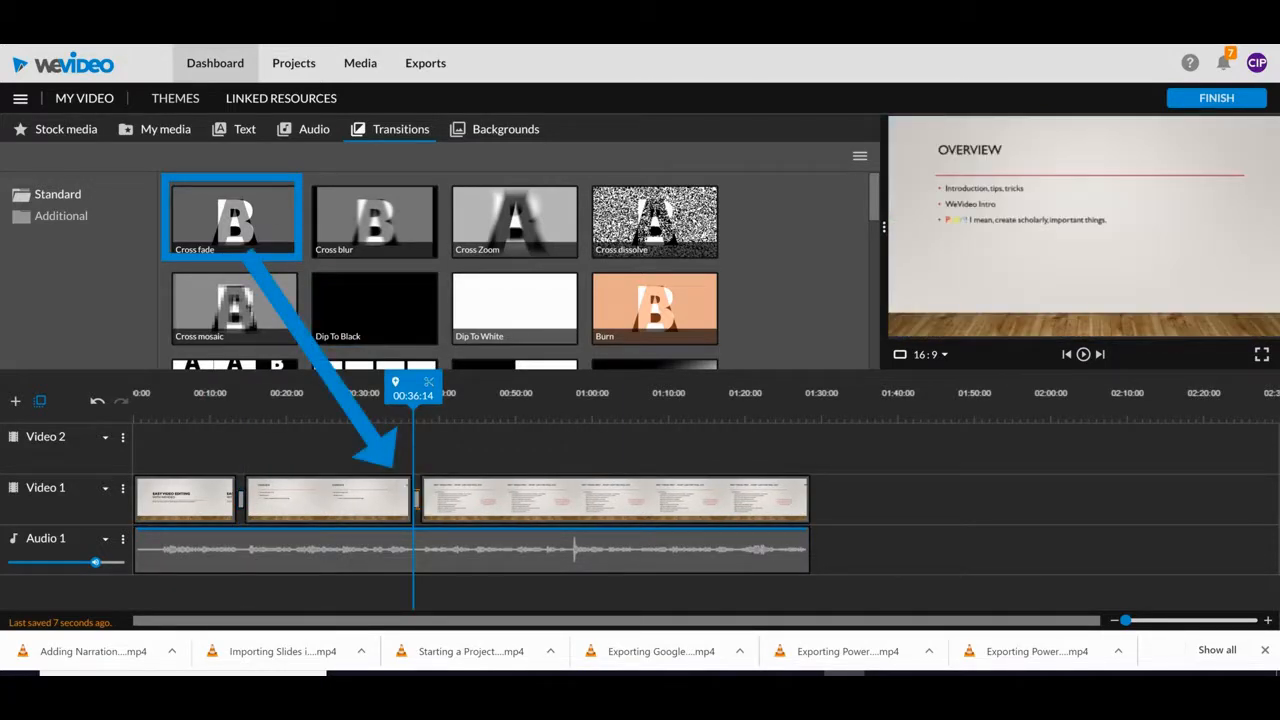
Preview the Cross fade between Slide1 and Slide2 from about 11 seconds
{"action": "left_click", "coordinate": [219, 395]}
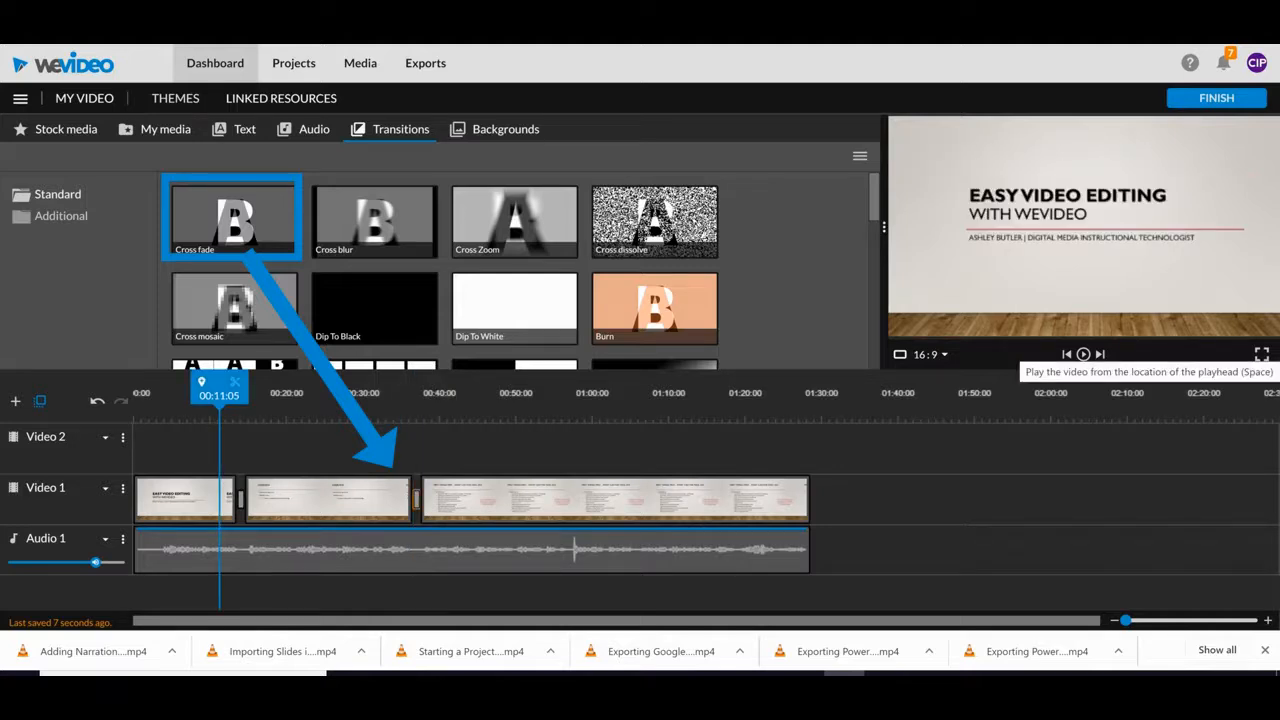
{"action": "left_click", "coordinate": [1083, 354]}
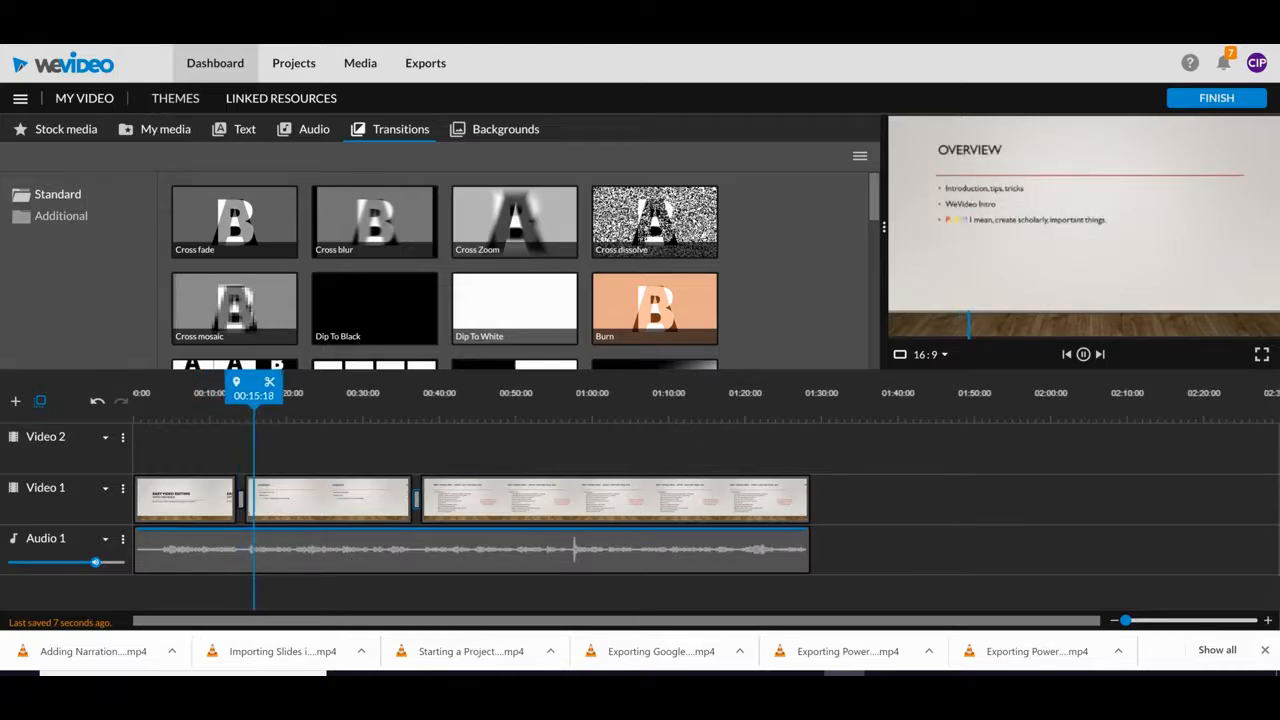
{"action": "left_click", "coordinate": [416, 498]}
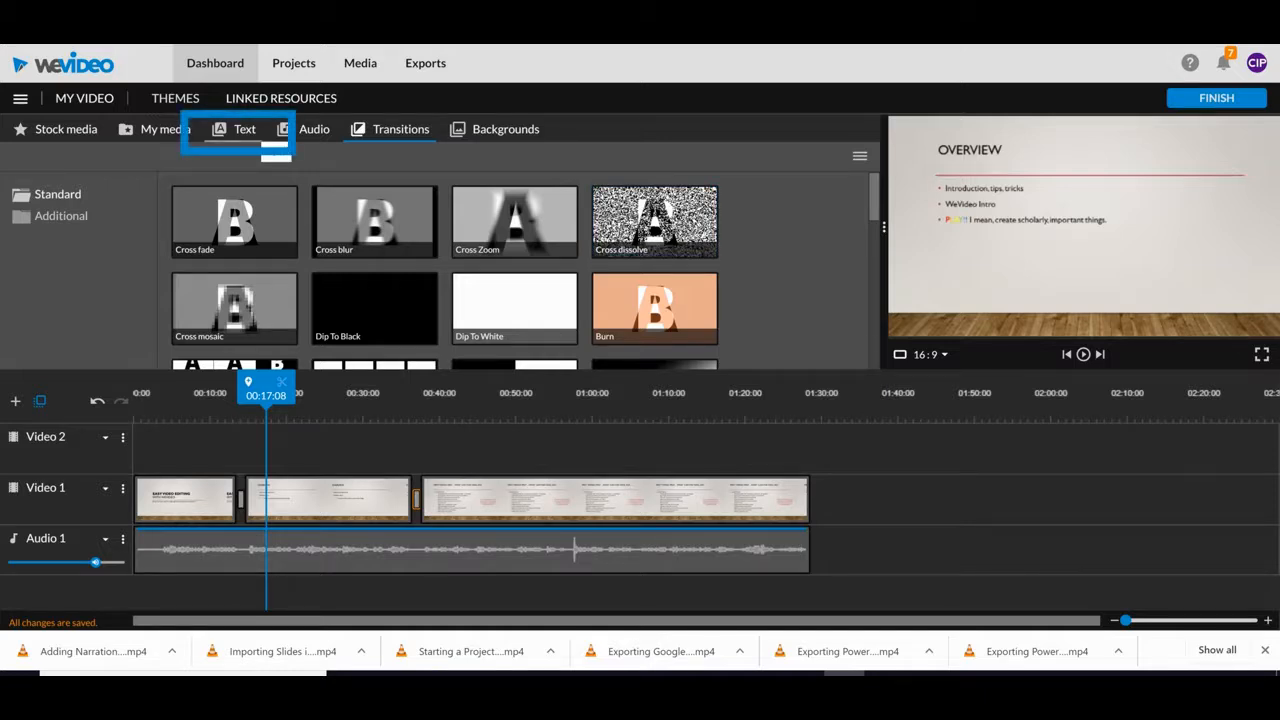
Browse the motion text templates and place Eye Opening - Title on the Video 2 track above the start of Slide1
{"action": "left_click", "coordinate": [245, 129]}
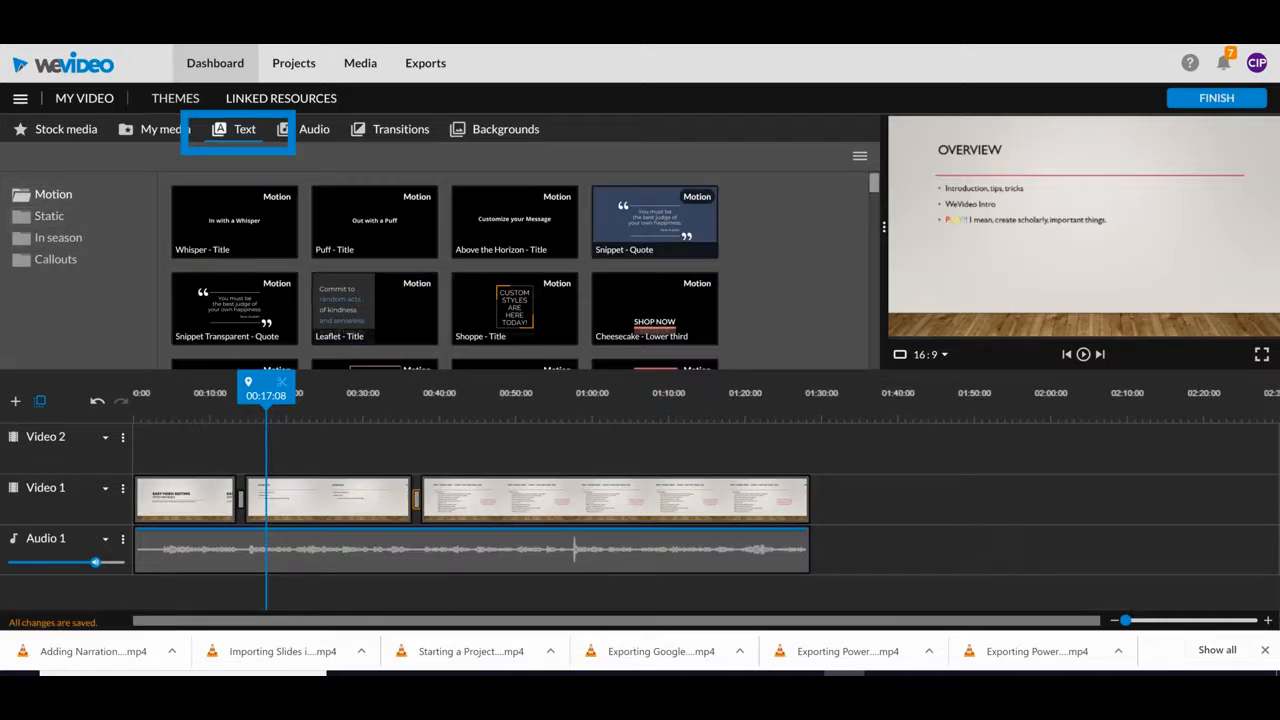
{"action": "scroll", "coordinate": [520, 270], "scroll_direction": "down", "scroll_amount": 10}
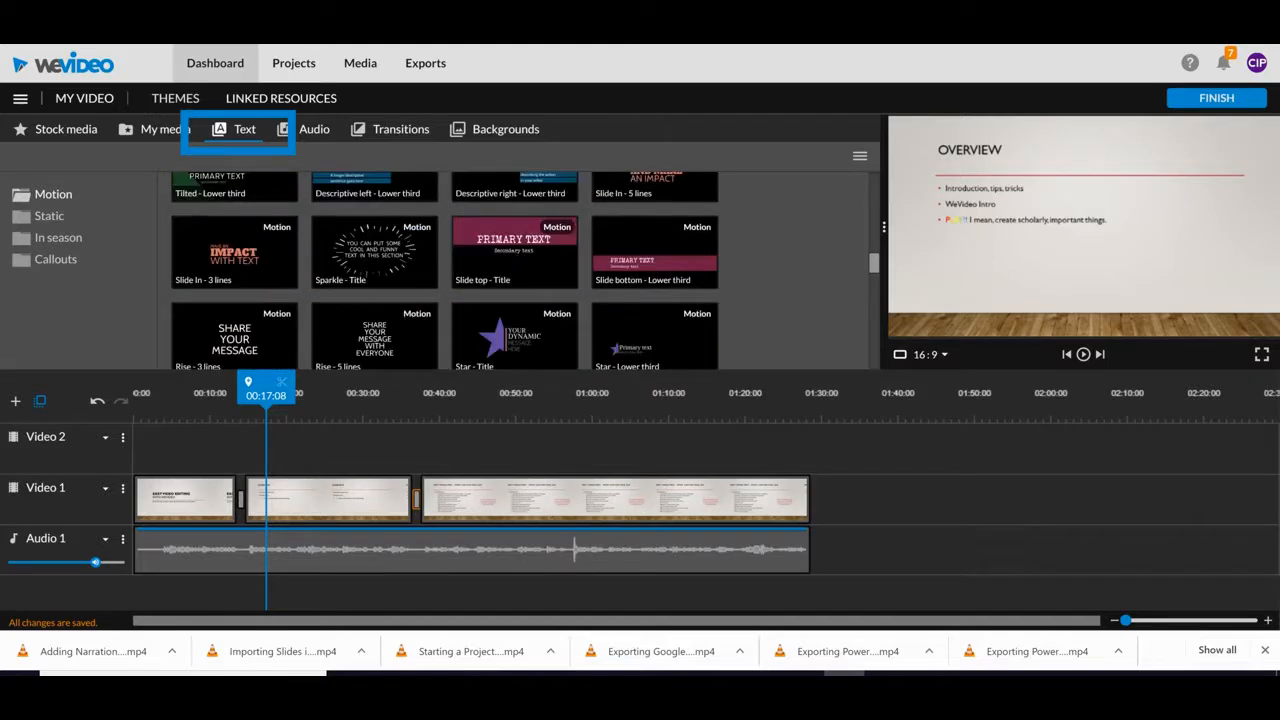
{"action": "scroll", "coordinate": [514, 230], "scroll_direction": "down", "scroll_amount": 5}
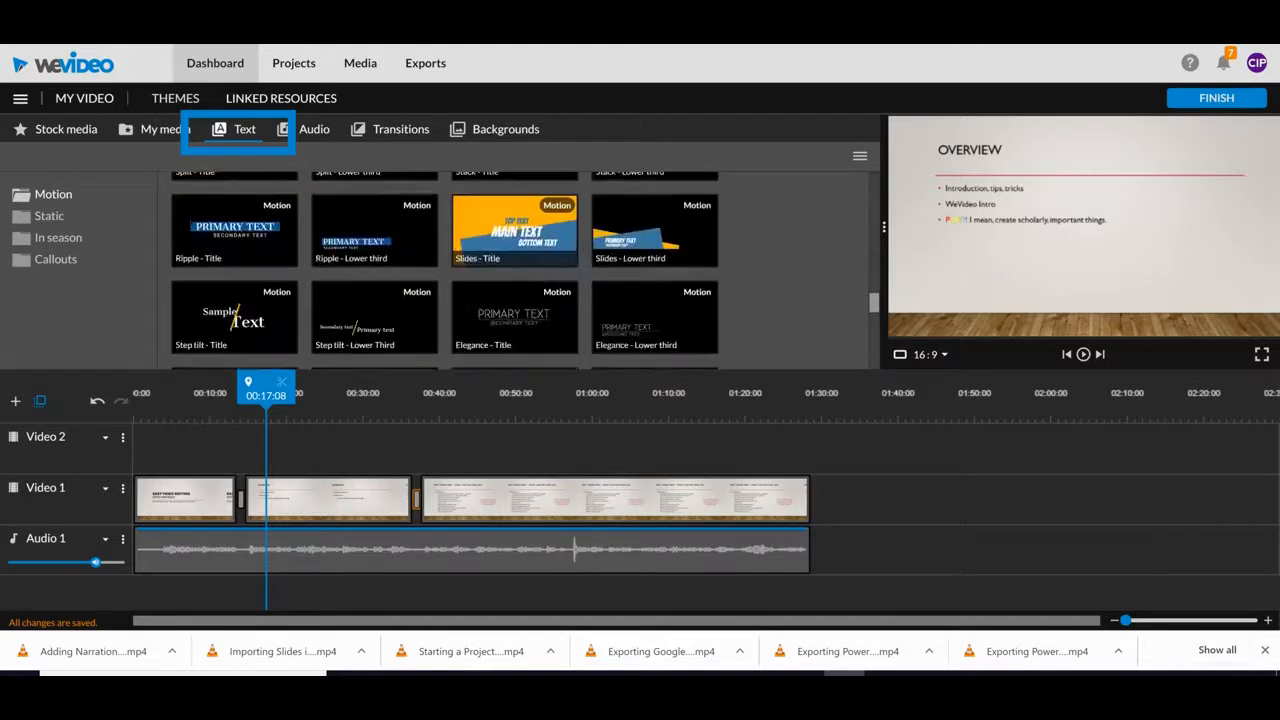
{"action": "scroll", "coordinate": [514, 230], "scroll_direction": "down", "scroll_amount": 3}
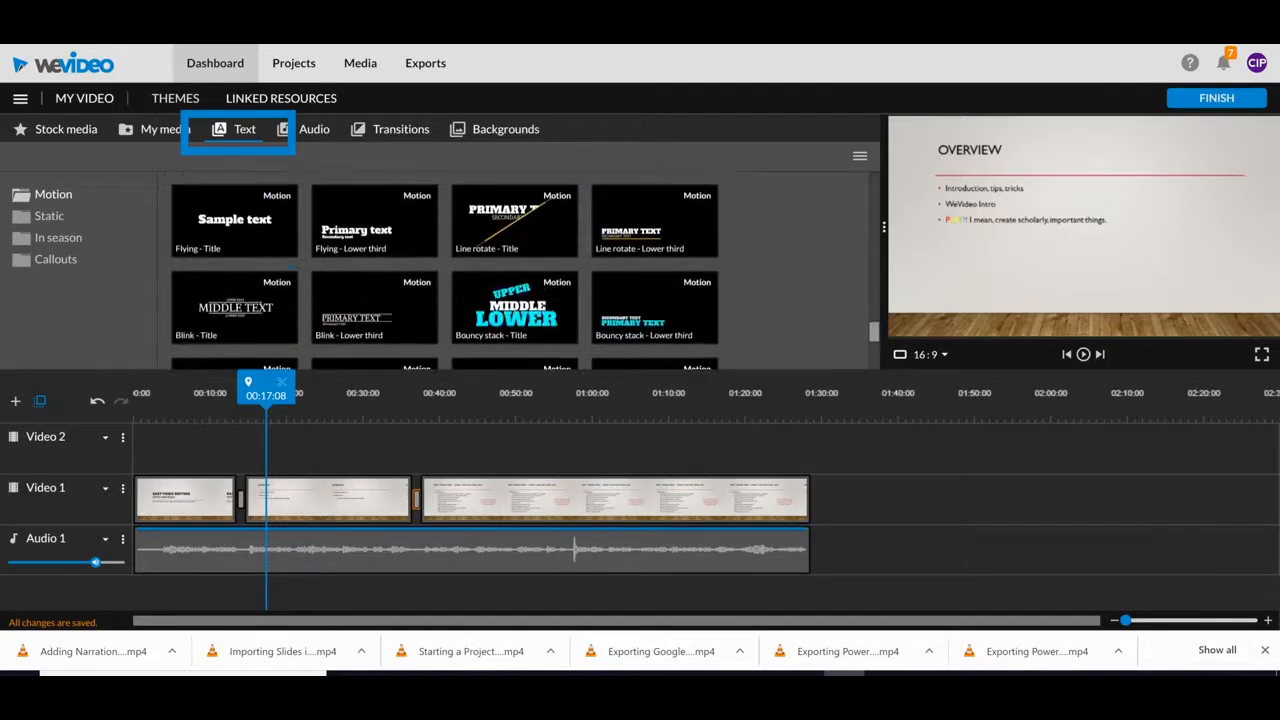
{"action": "scroll", "coordinate": [514, 230], "scroll_direction": "down", "scroll_amount": 10}
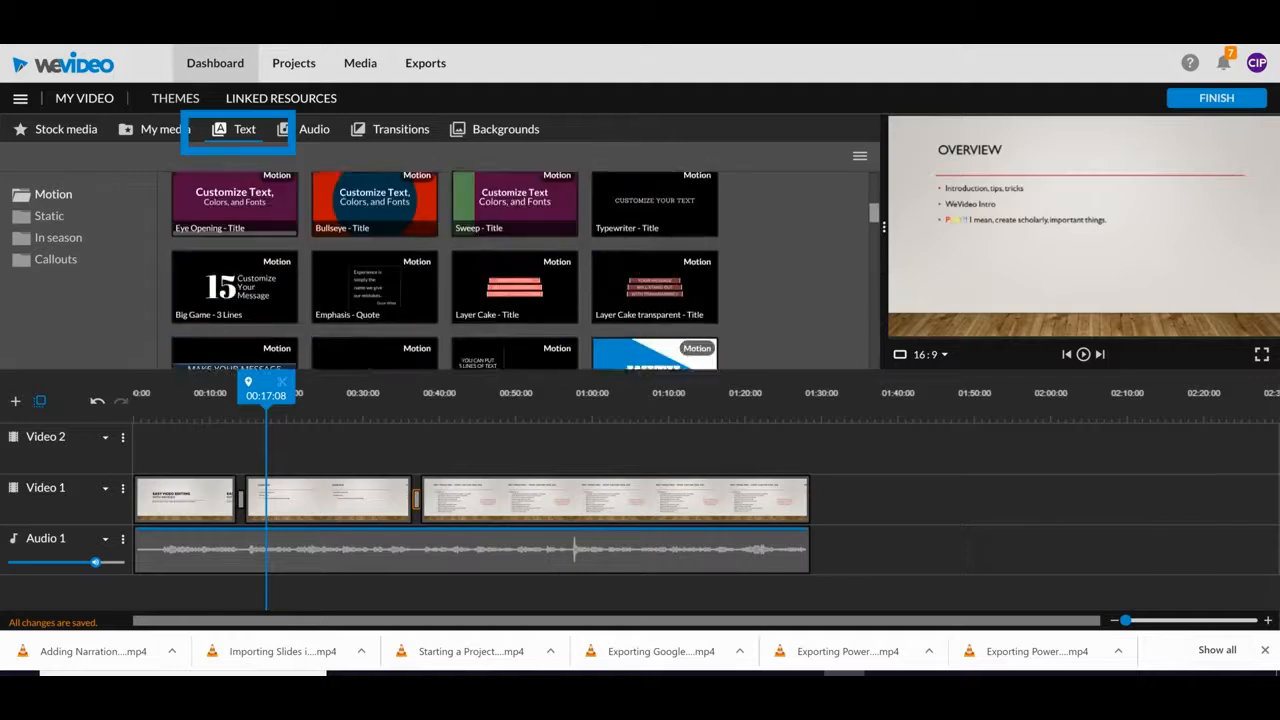
{"action": "scroll", "coordinate": [654, 222], "scroll_direction": "up", "scroll_amount": 2}
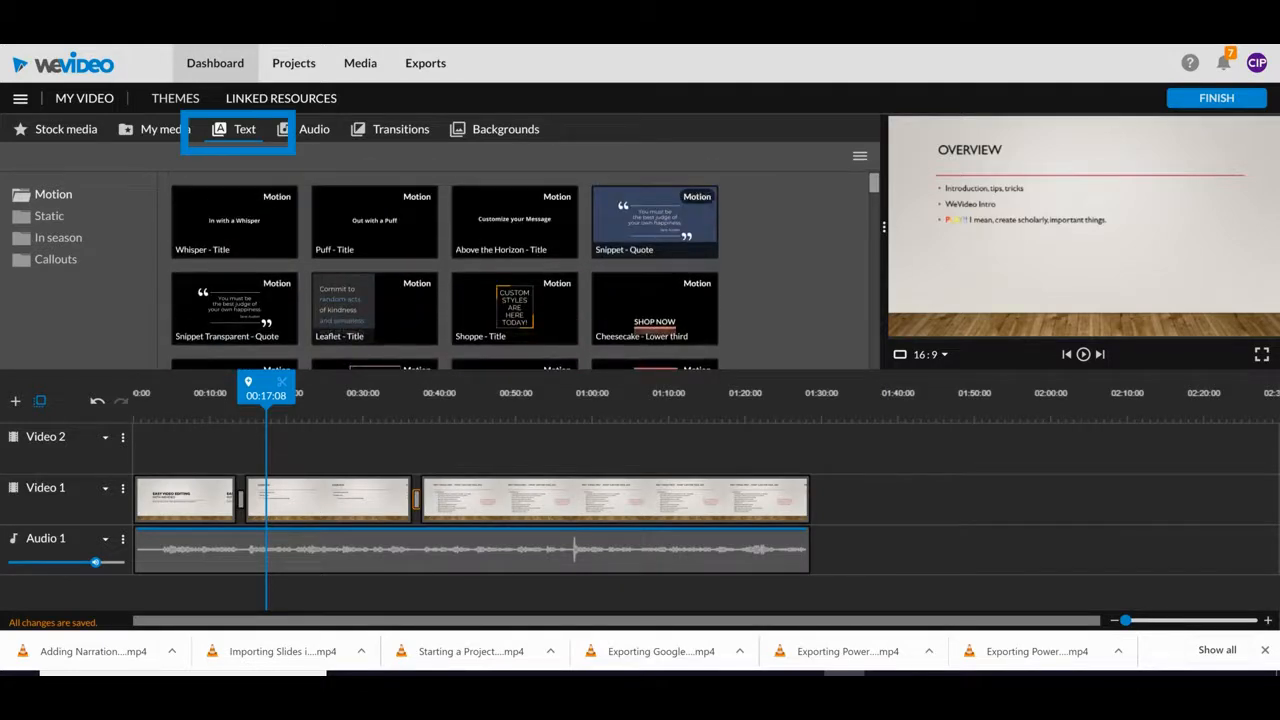
{"action": "scroll", "coordinate": [654, 222], "scroll_direction": "down", "scroll_amount": 3}
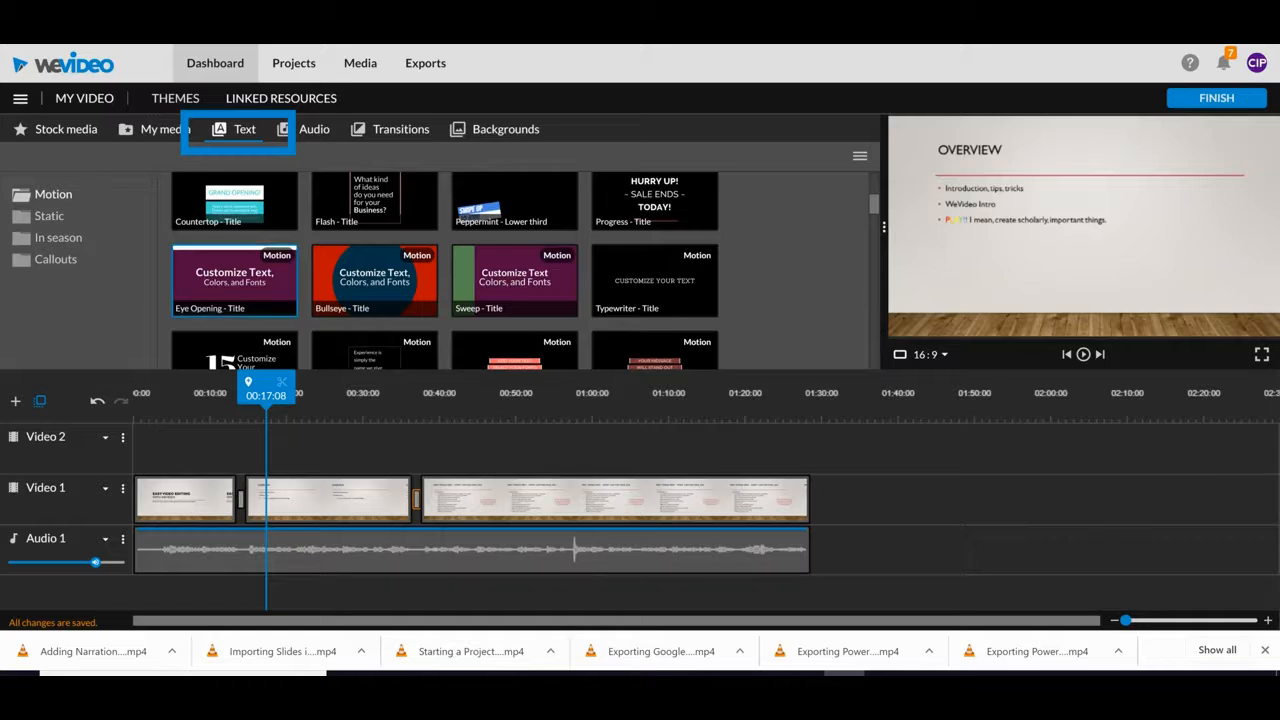
{"action": "left_click_drag", "start_coordinate": [234, 280], "coordinate": [160, 448]}
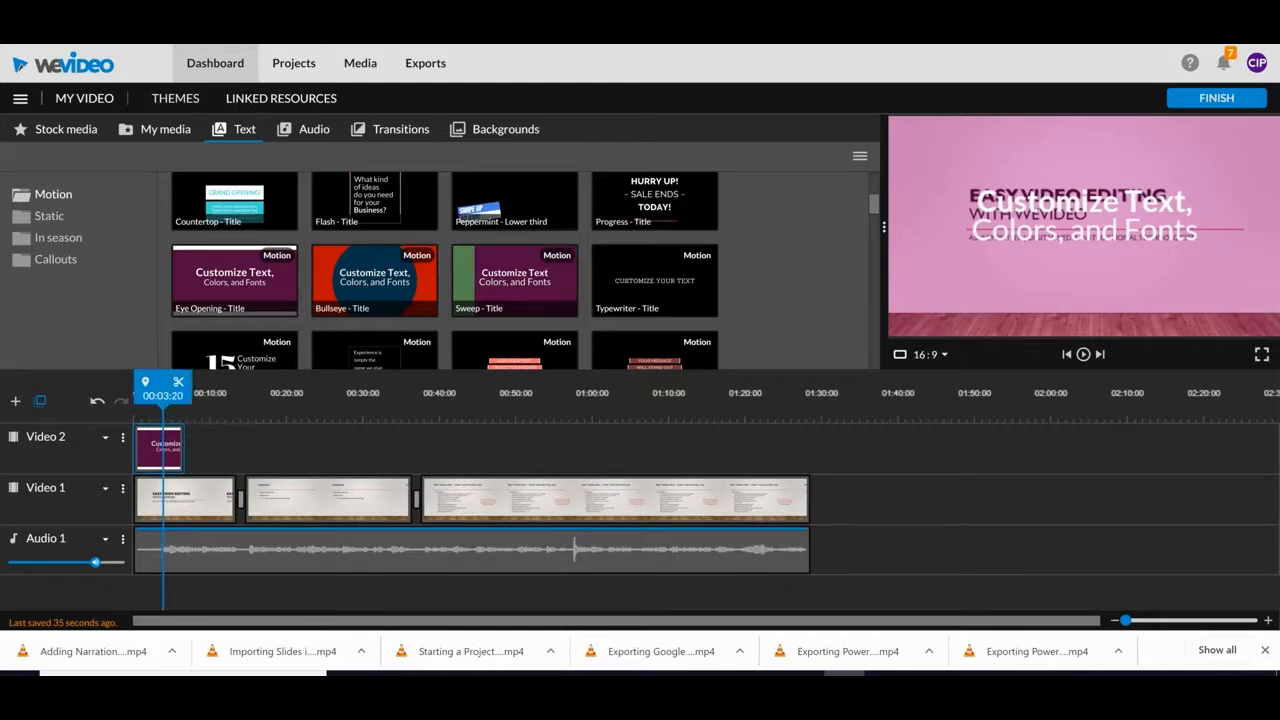
Trim the start of Slide1 to the end of the title clip and preview the title at about 00:03
{"action": "left_click", "coordinate": [158, 448]}
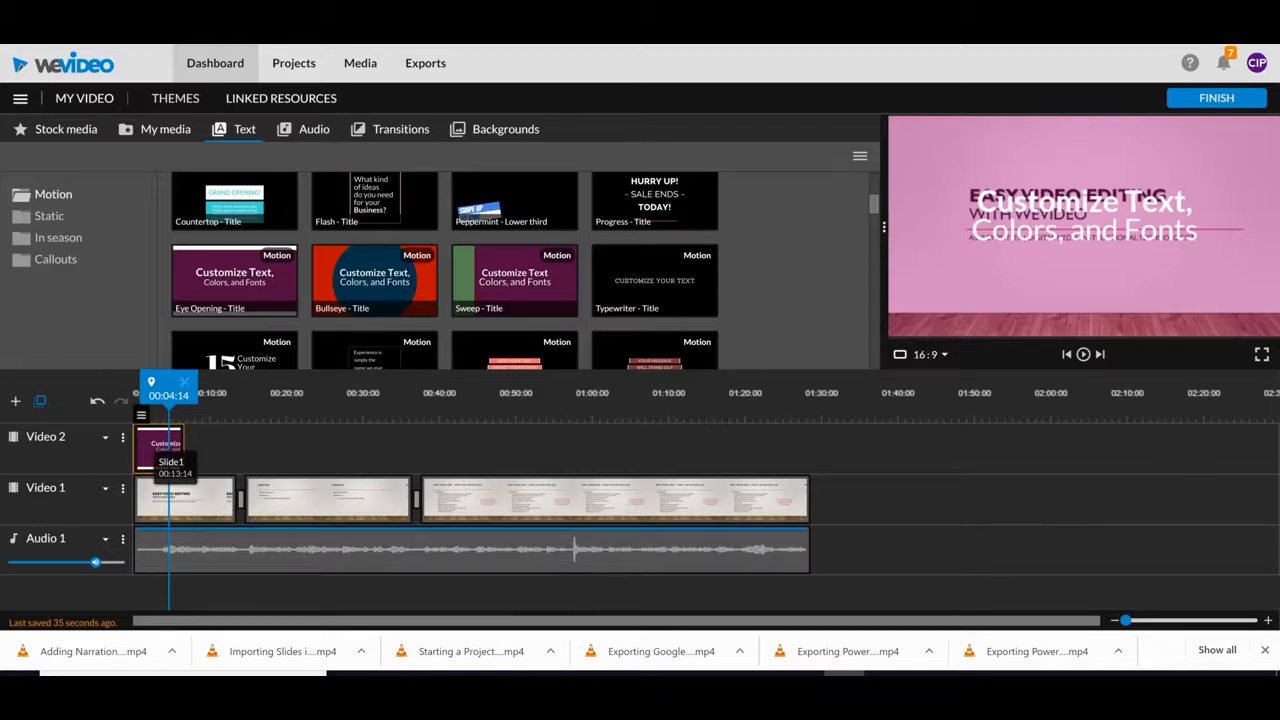
{"action": "left_click", "coordinate": [149, 500]}
{"action": "left_click_drag", "start_coordinate": [137, 500], "coordinate": [187, 500]}
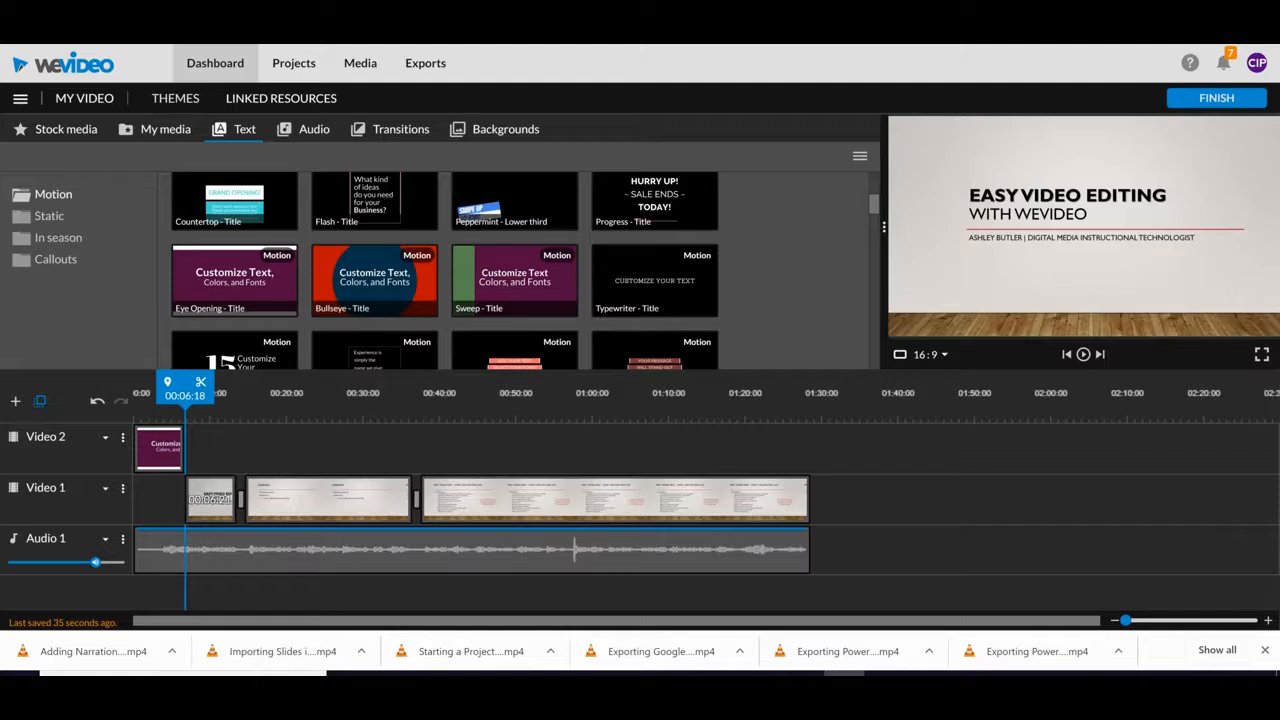
{"action": "left_click", "coordinate": [158, 393]}
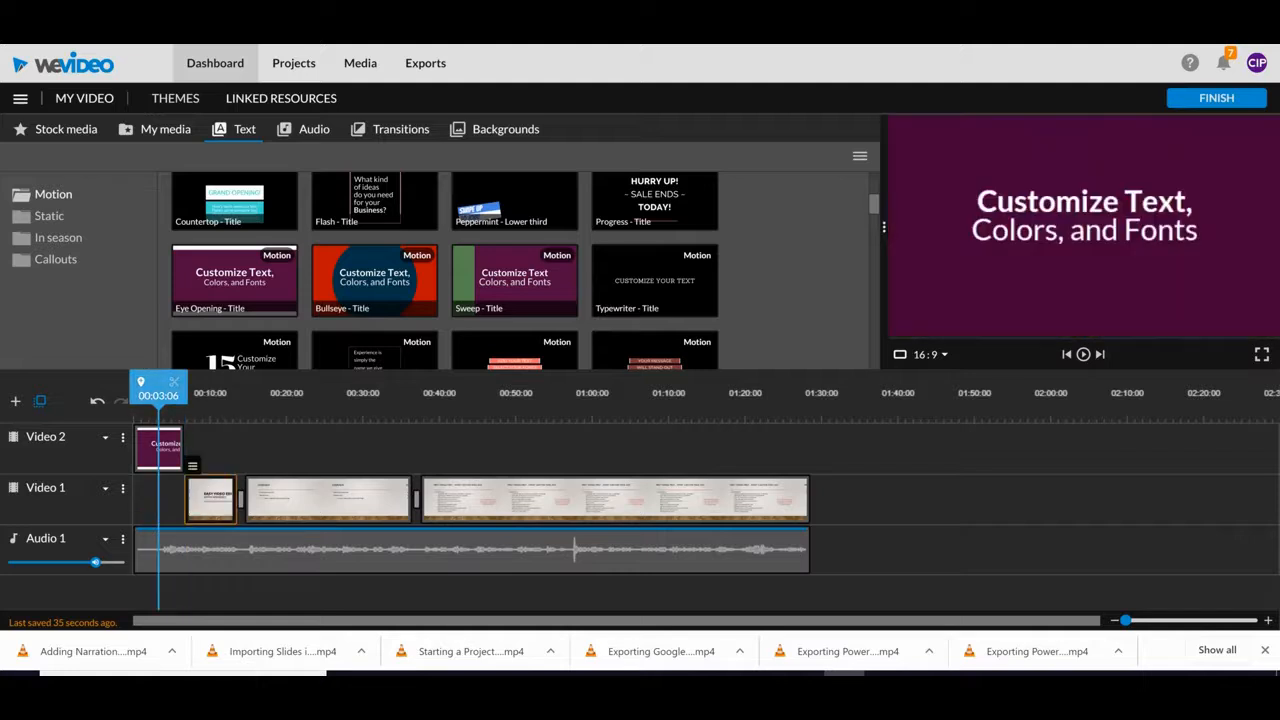
{"action": "mouse_move", "coordinate": [158, 393]}
{"action": "left_mouse_down"}
{"action": "mouse_move", "coordinate": [208, 393]}
{"action": "mouse_move", "coordinate": [158, 393]}
{"action": "left_mouse_up"}
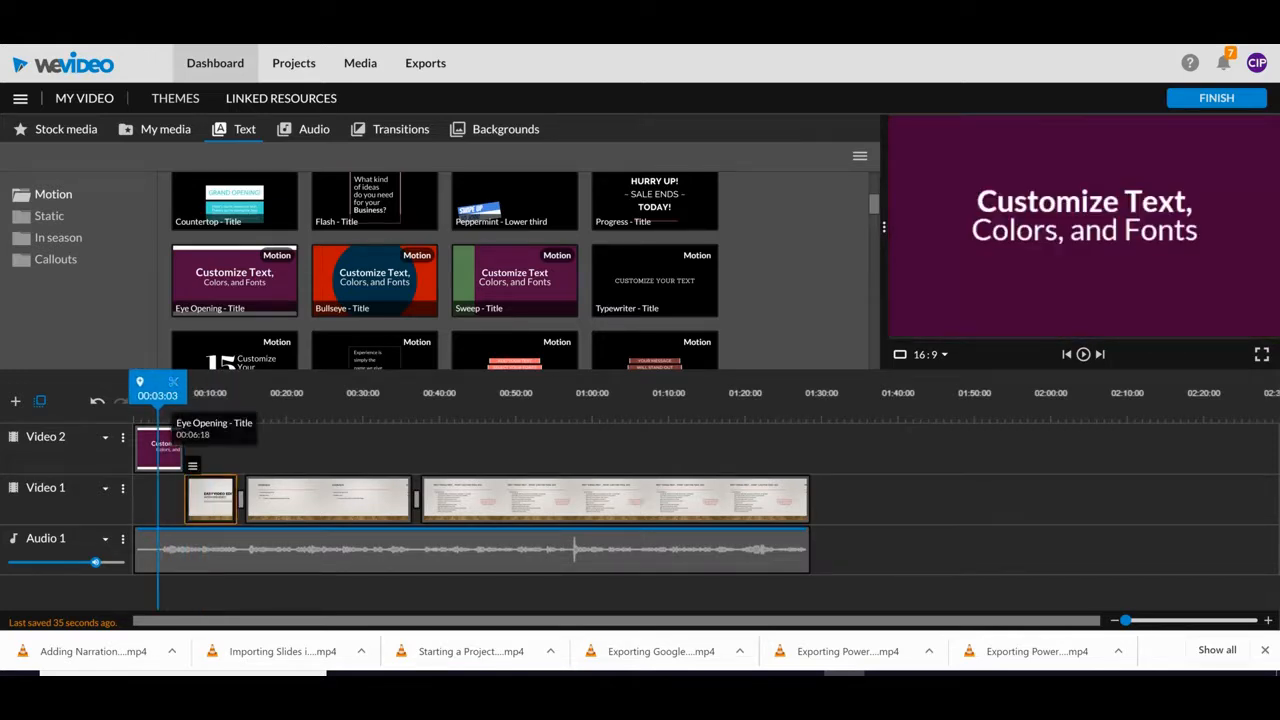
Undo the Slide1 trim and the placement of the title clip
{"action": "key", "text": "ctrl+z"}
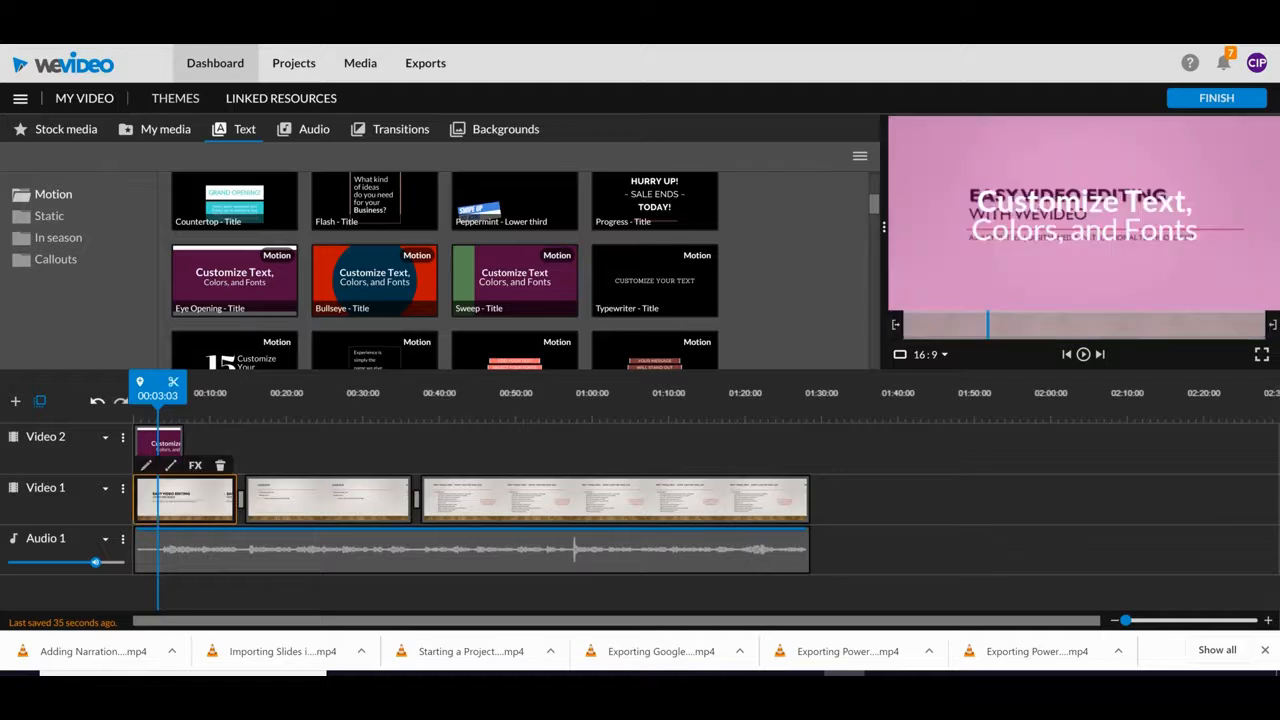
{"action": "key", "text": "ctrl+z"}
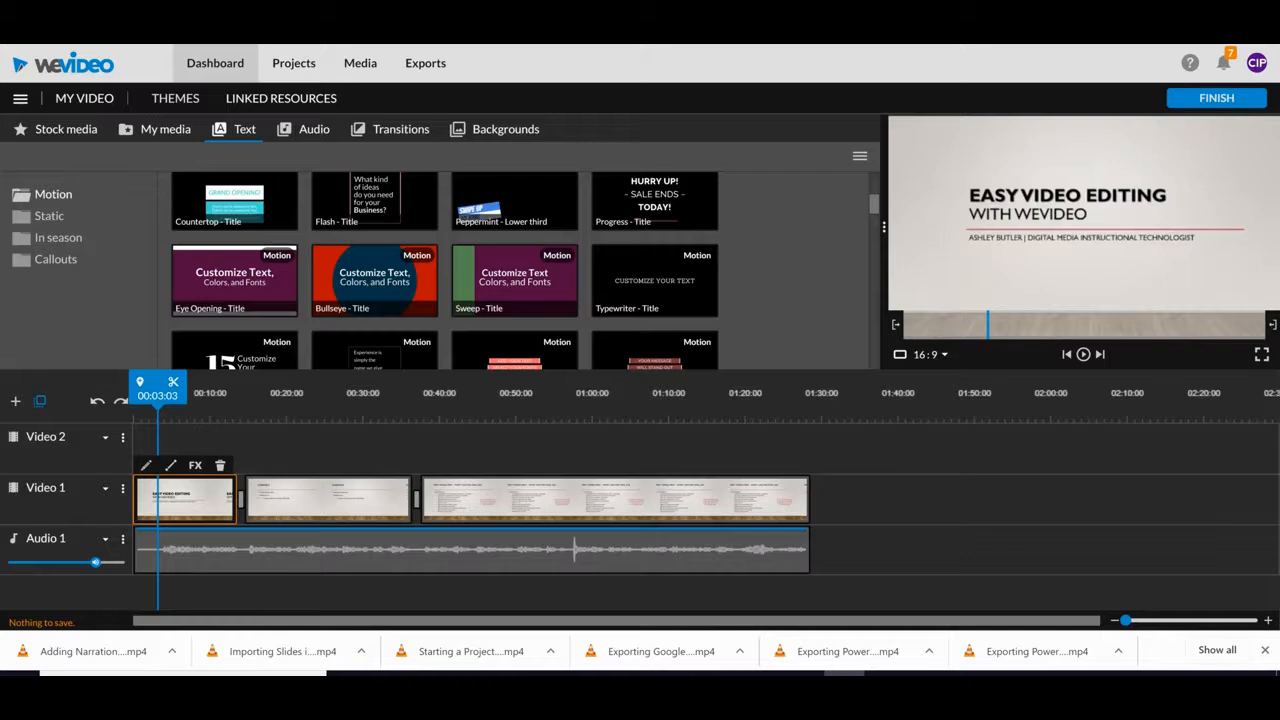
Add a Rectangle callout on Video 2 at the start of Slide3 and set its color to #741b47
{"action": "left_click", "coordinate": [55, 259]}
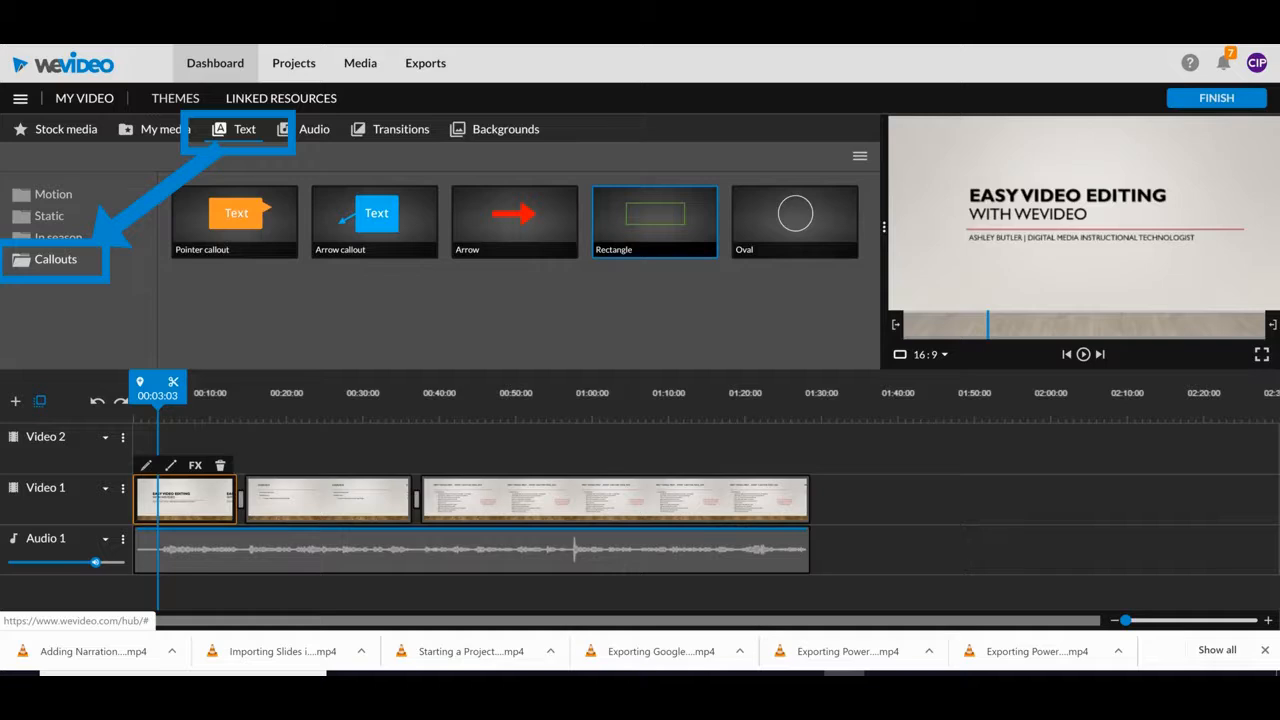
{"action": "left_click_drag", "start_coordinate": [654, 220], "coordinate": [450, 448]}
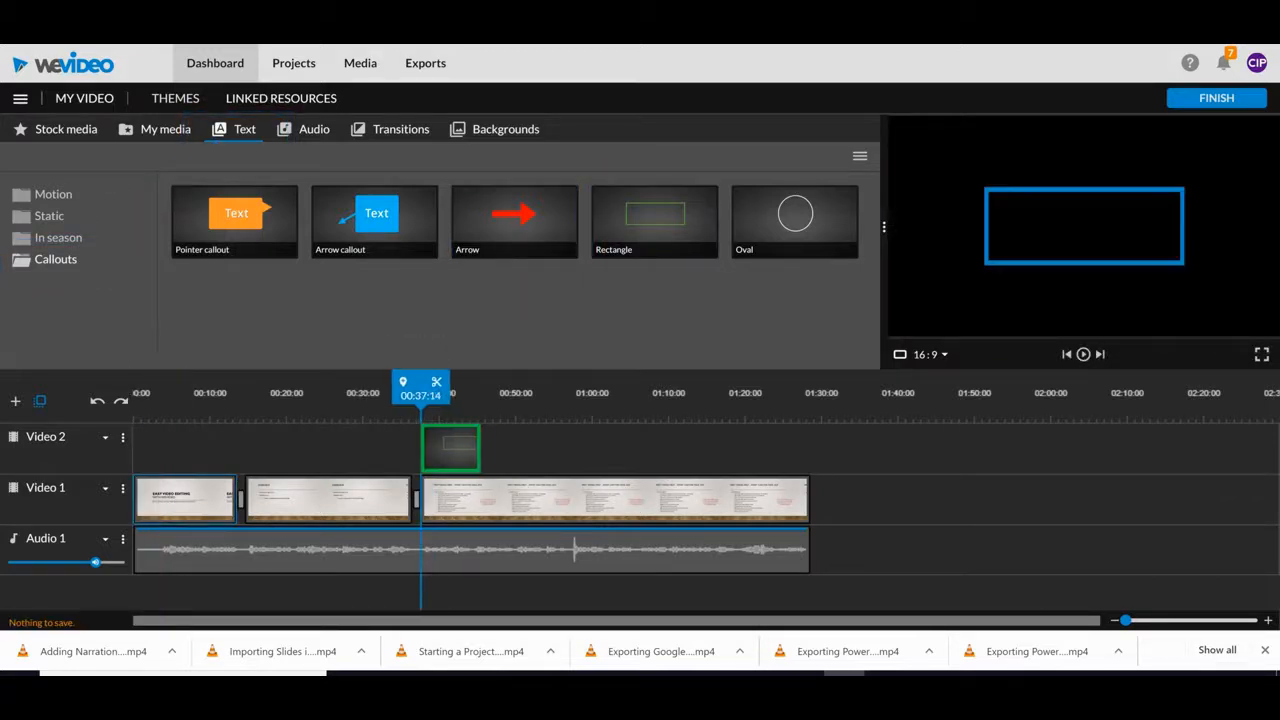
{"action": "left_click", "coordinate": [464, 405]}
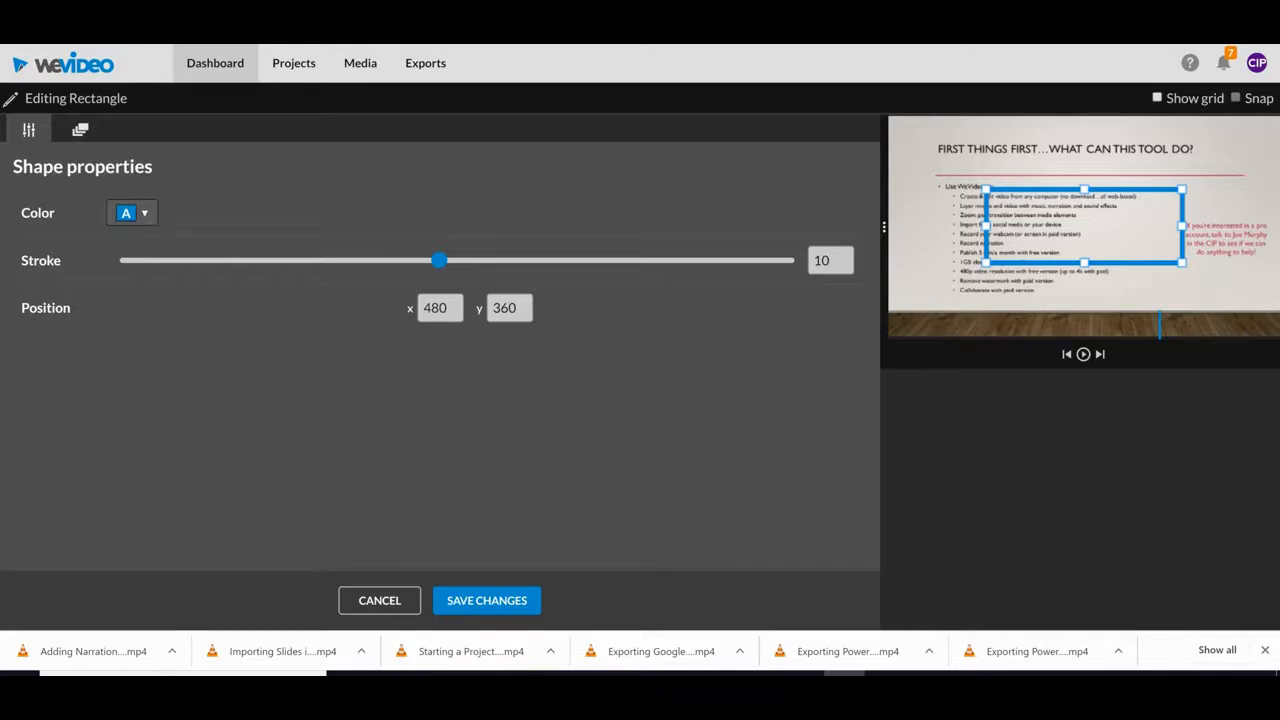
{"action": "left_click", "coordinate": [131, 213]}
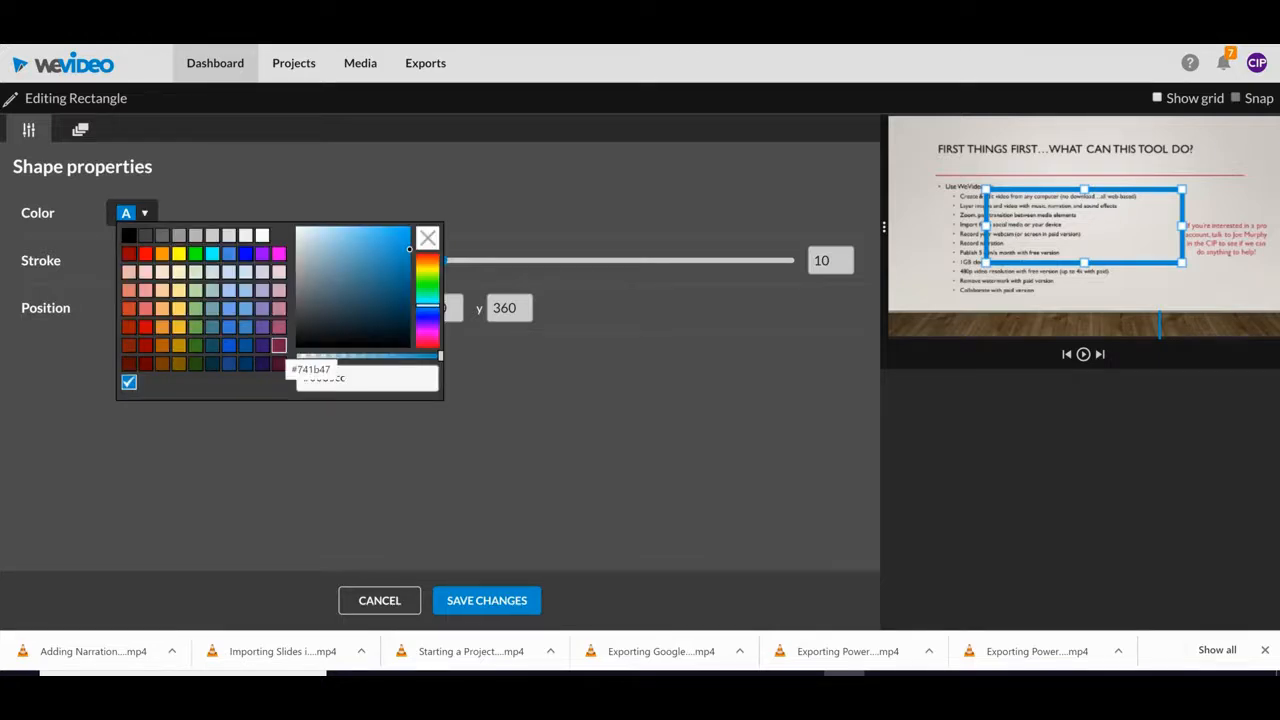
{"action": "left_click", "coordinate": [279, 345]}
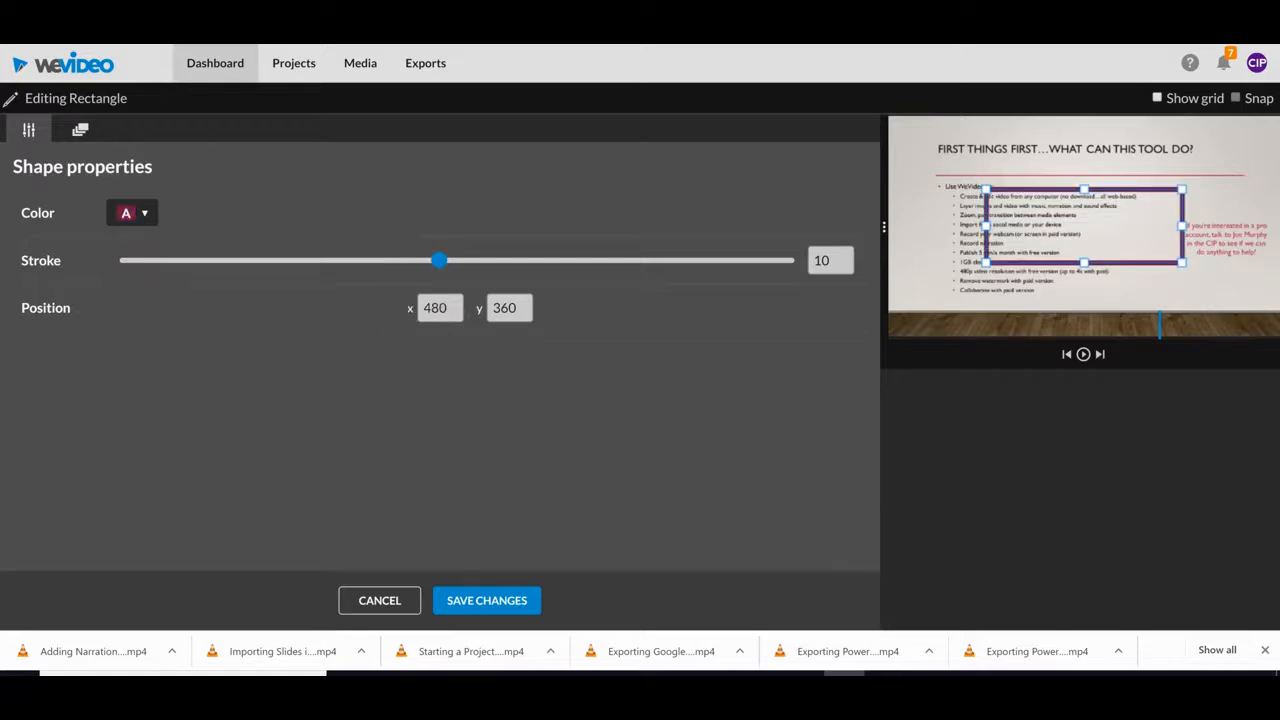
Set the rectangle's stroke to 12, fit it around Slide3's pro account note at position 944, 462, and save the changes
{"action": "mouse_move", "coordinate": [439, 260]}
{"action": "left_mouse_down"}
{"action": "mouse_move", "coordinate": [227, 260]}
{"action": "mouse_move", "coordinate": [616, 260]}
{"action": "mouse_move", "coordinate": [510, 260]}
{"action": "left_mouse_up"}
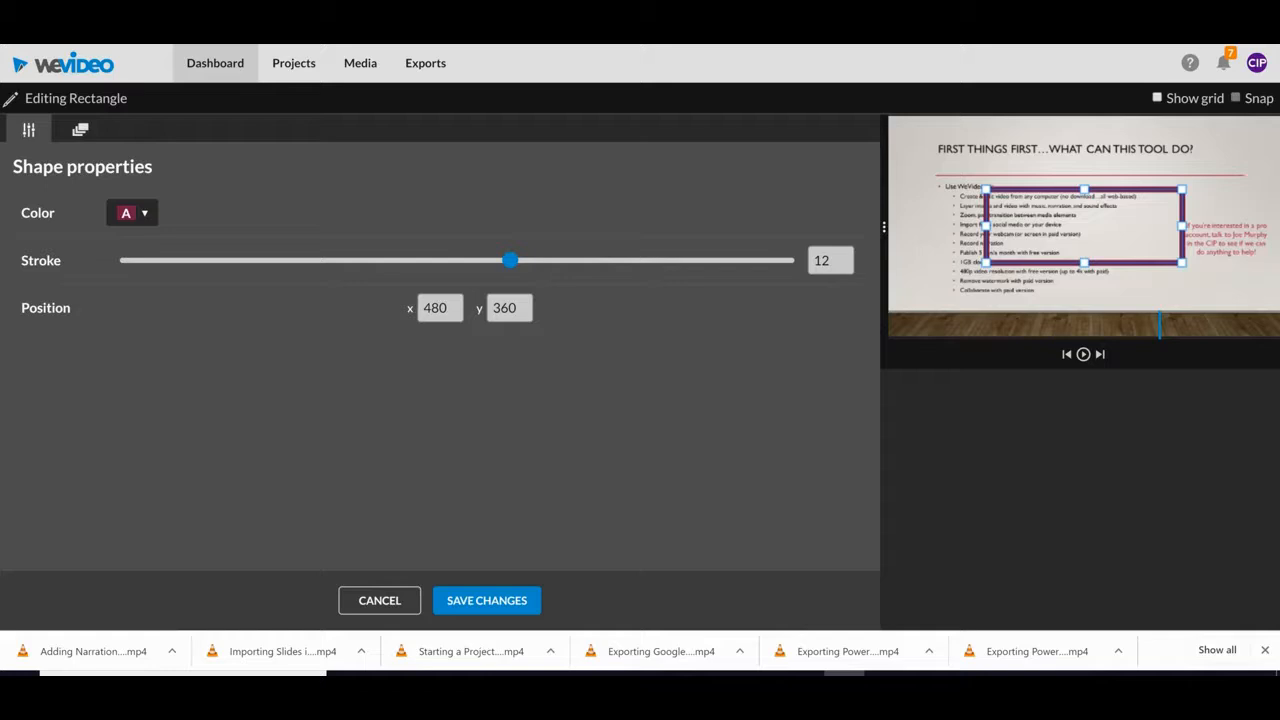
{"action": "left_click_drag", "start_coordinate": [986, 189], "coordinate": [1225, 241]}
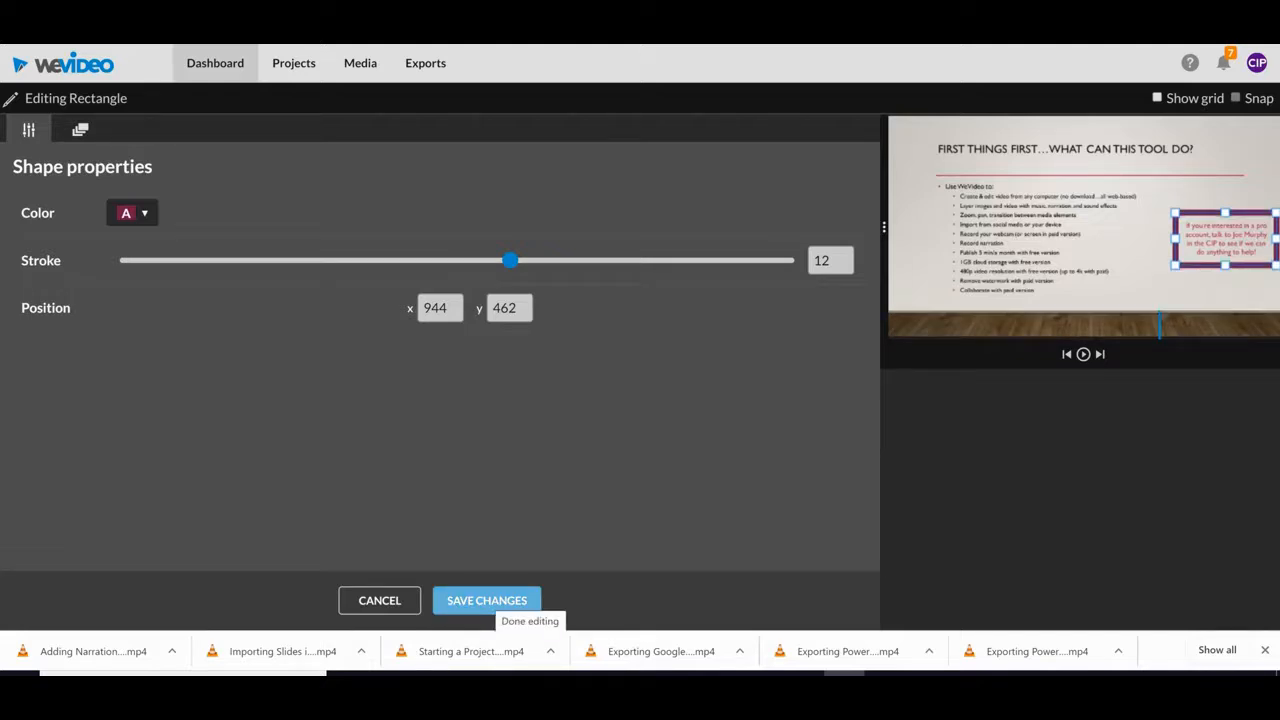
{"action": "left_click", "coordinate": [487, 600]}
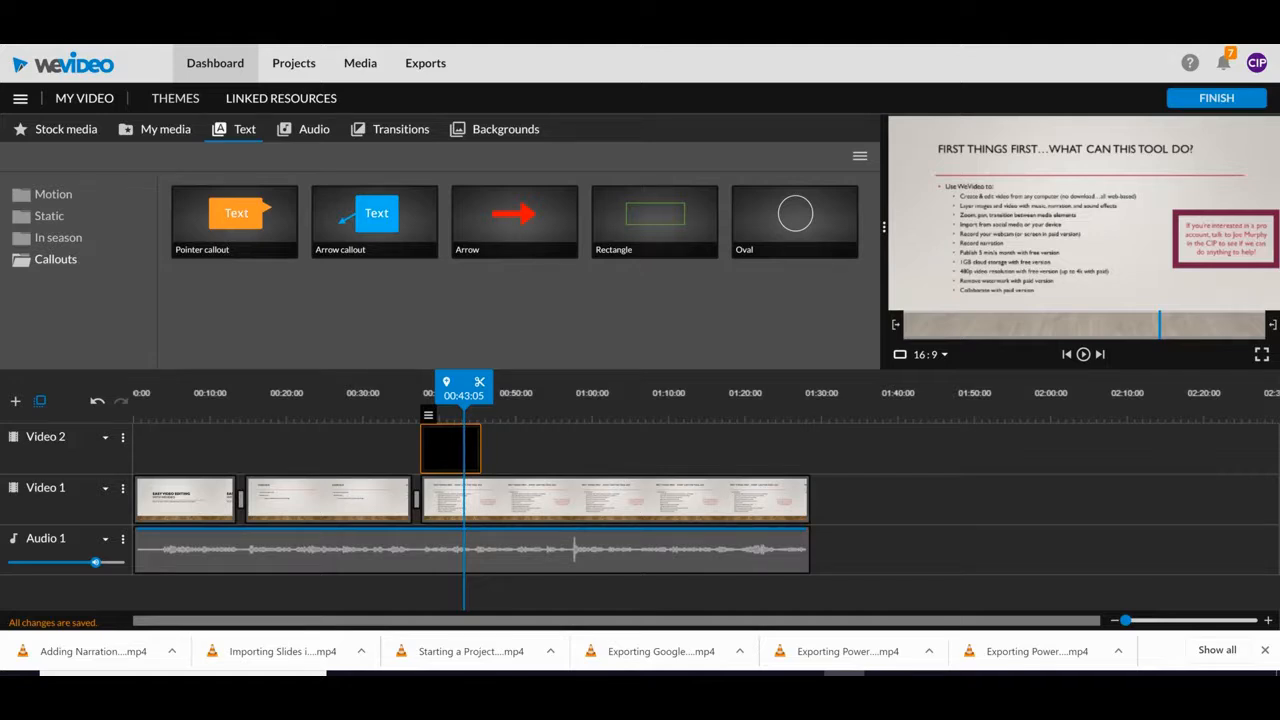
Adjust the rectangle clip's end to about 00:45 and add Cross fade transitions at its start and end
{"action": "mouse_move", "coordinate": [481, 449]}
{"action": "left_mouse_down"}
{"action": "mouse_move", "coordinate": [466, 449]}
{"action": "mouse_move", "coordinate": [479, 449]}
{"action": "left_mouse_up"}
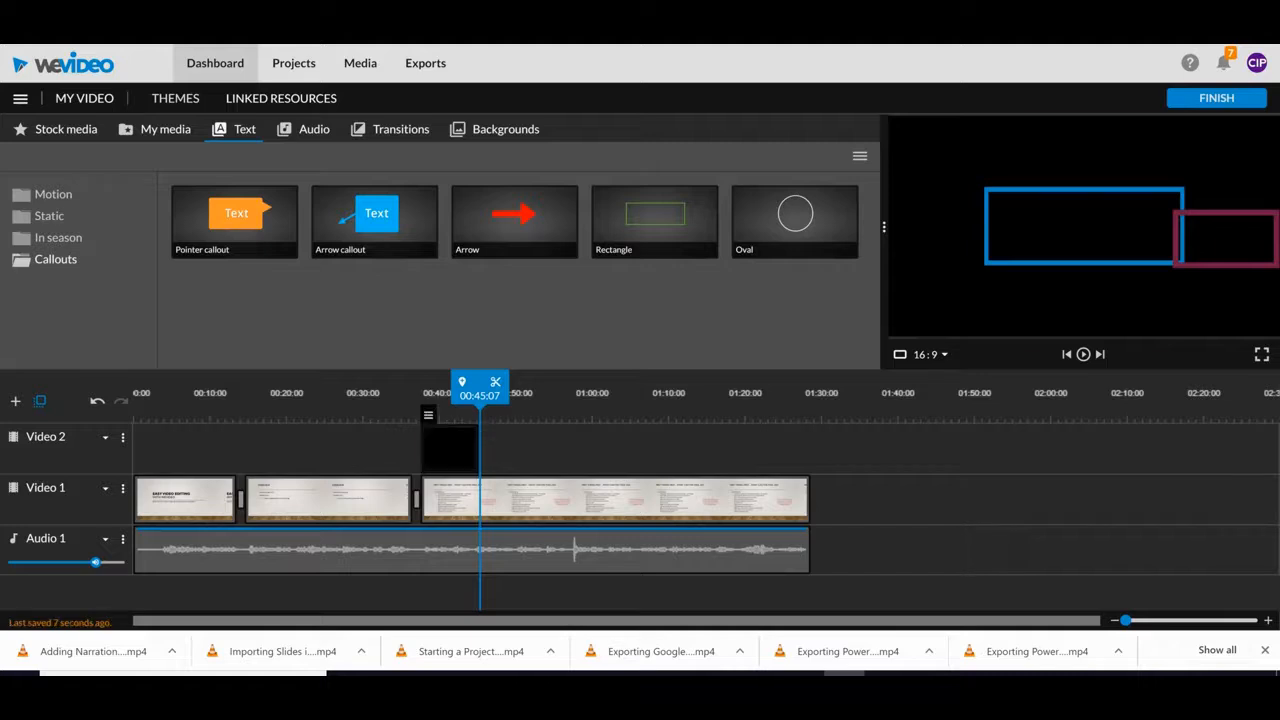
{"action": "left_click", "coordinate": [400, 129]}
{"action": "mouse_move", "coordinate": [236, 222]}
{"action": "left_mouse_down"}
{"action": "mouse_move", "coordinate": [330, 320]}
{"action": "mouse_move", "coordinate": [383, 478]}
{"action": "mouse_move", "coordinate": [425, 445]}
{"action": "left_mouse_up"}
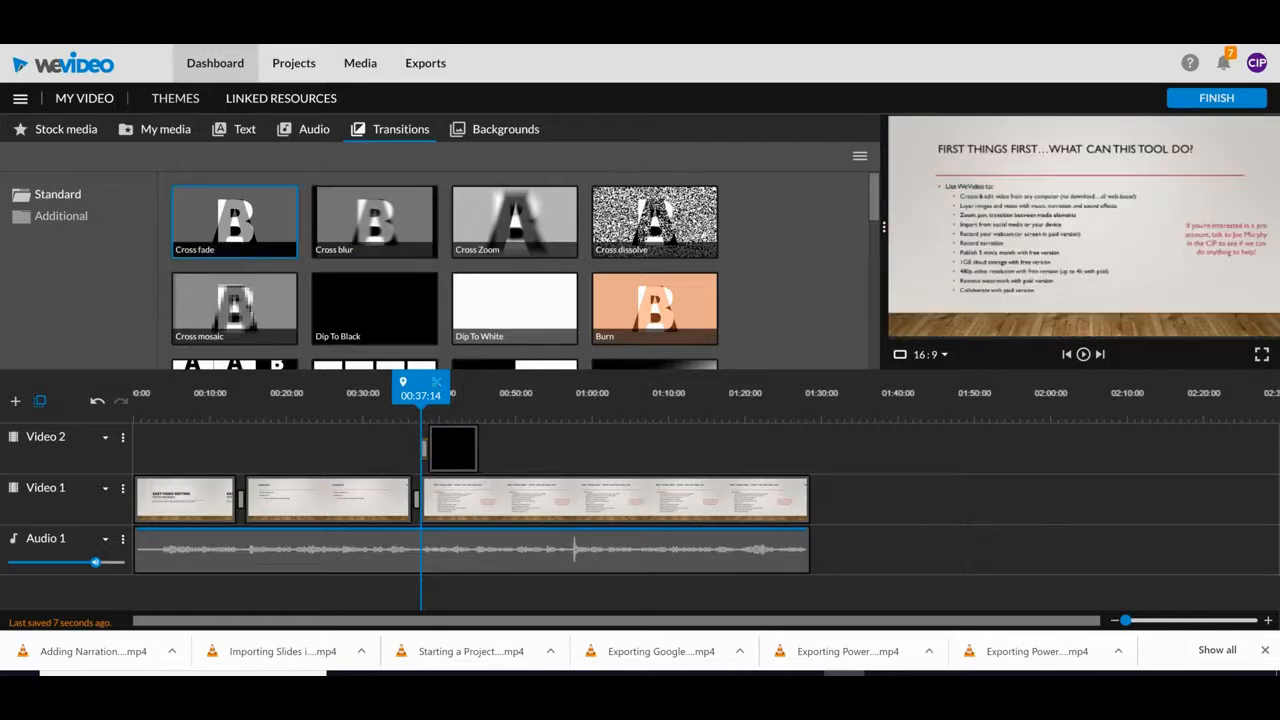
{"action": "mouse_move", "coordinate": [231, 216]}
{"action": "left_mouse_down"}
{"action": "mouse_move", "coordinate": [394, 330]}
{"action": "mouse_move", "coordinate": [476, 448]}
{"action": "left_mouse_up"}
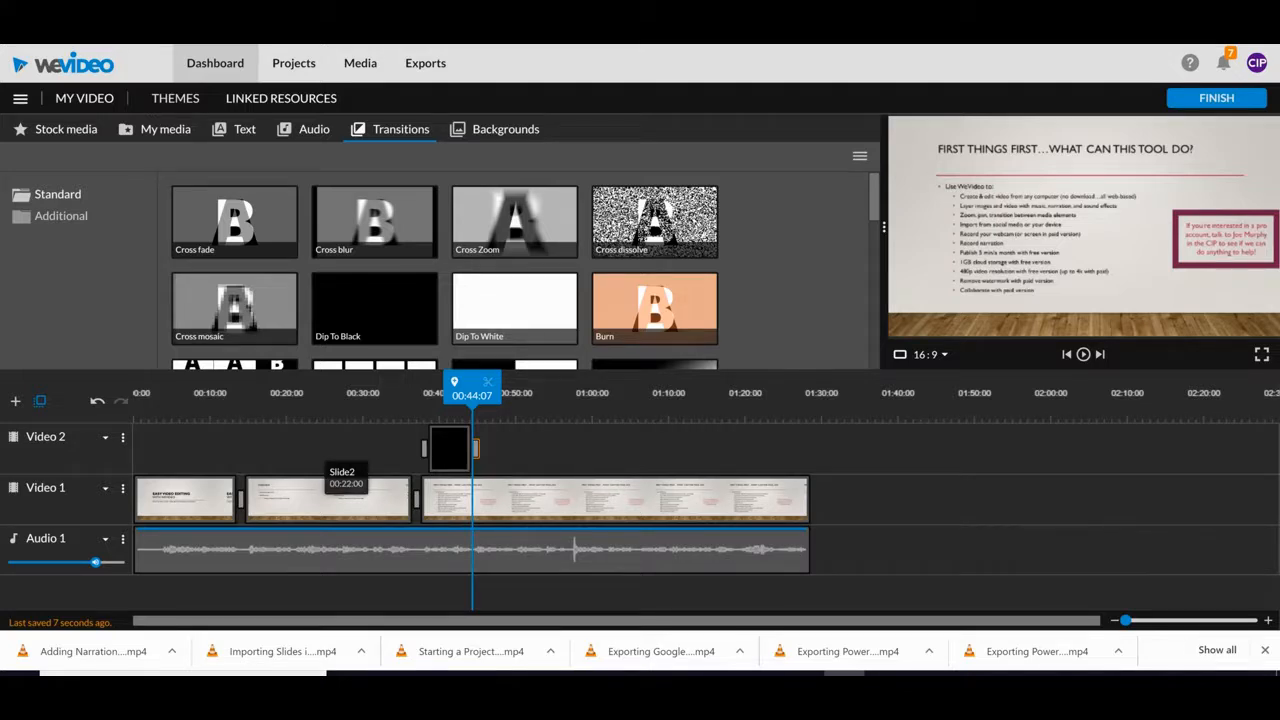
Review Slide2's Transform, Animation, Color and Color Keying settings, and leave the clip editor without saving
{"action": "double_click", "coordinate": [335, 498]}
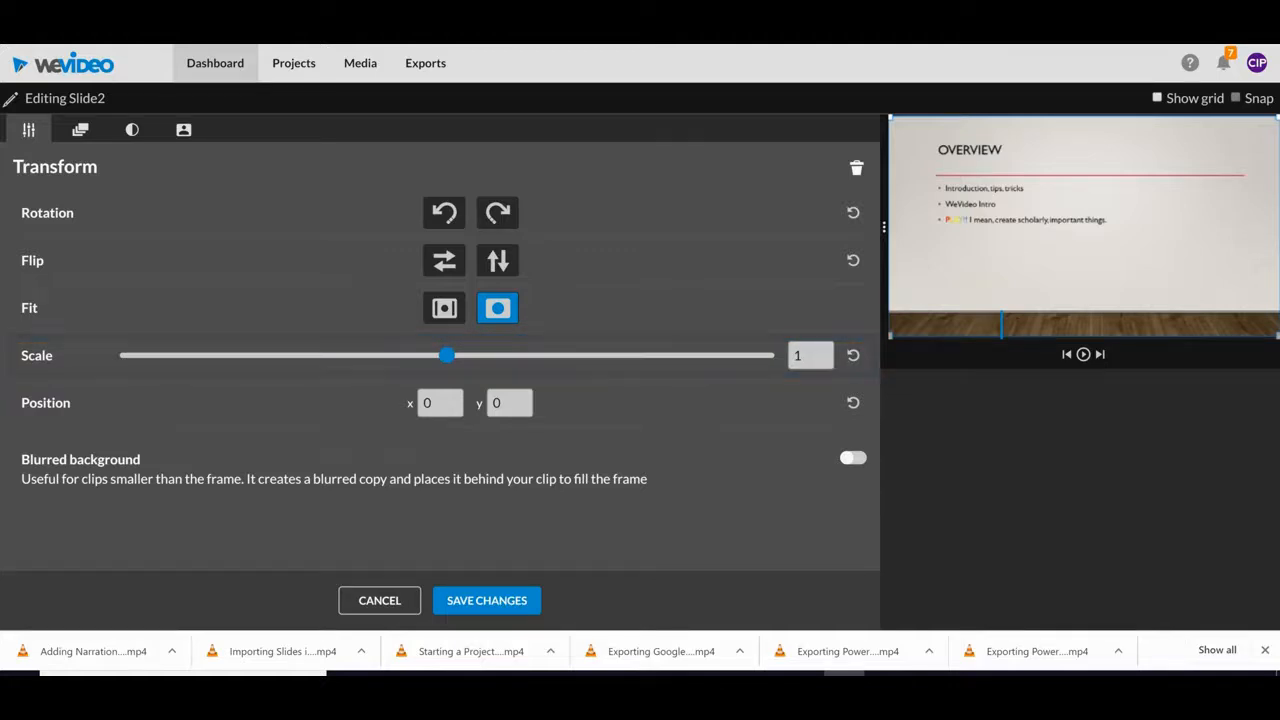
{"action": "left_click", "coordinate": [80, 129]}
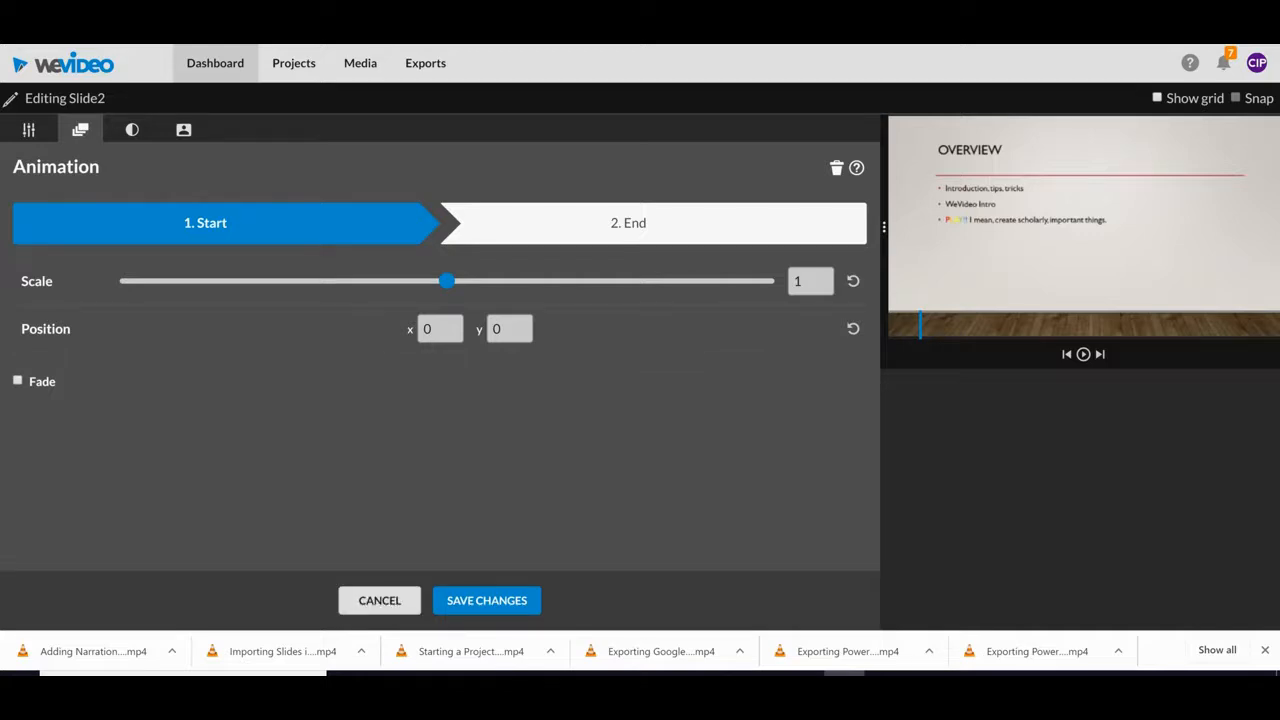
{"action": "left_click", "coordinate": [131, 129]}
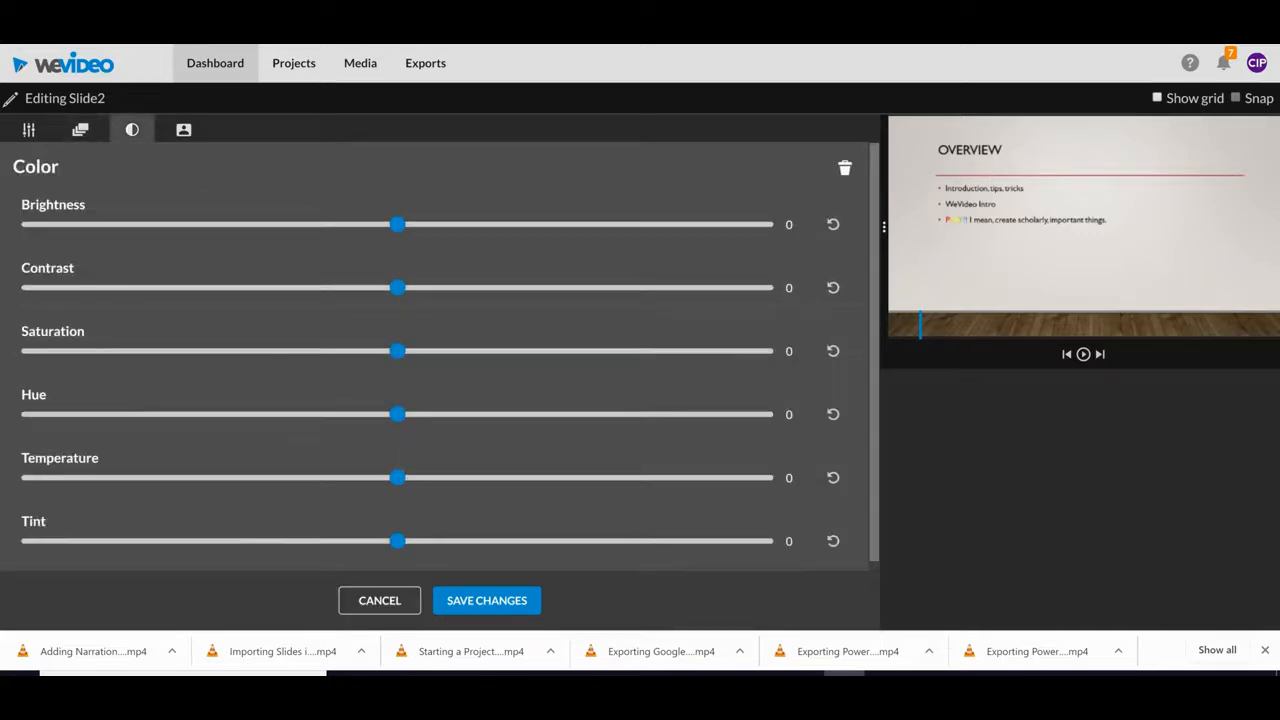
{"action": "left_click", "coordinate": [183, 129]}
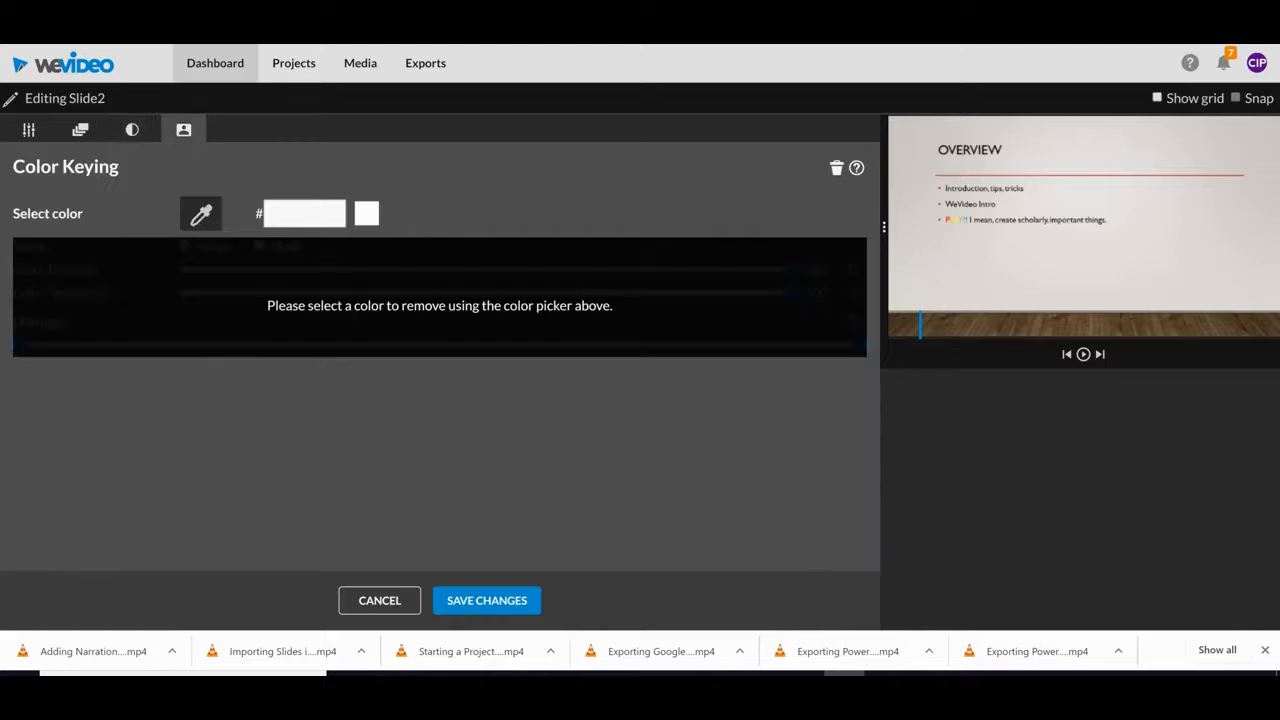
{"action": "left_click", "coordinate": [29, 129]}
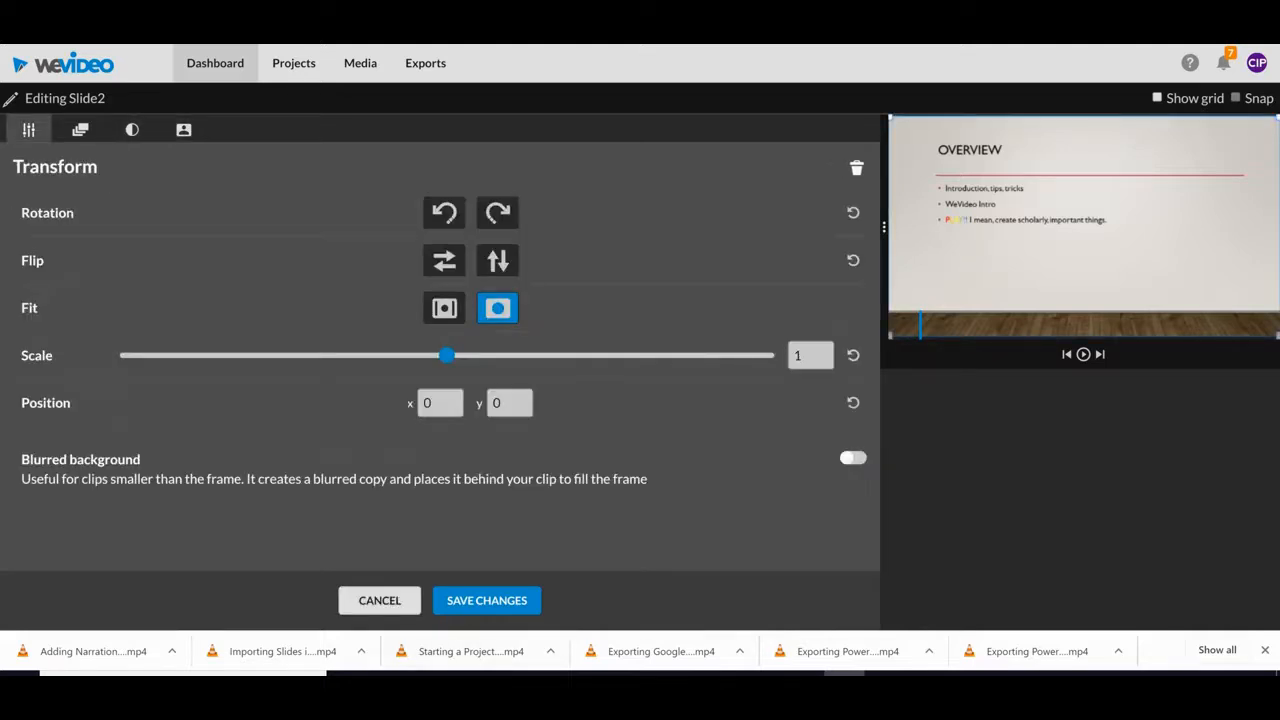
{"action": "left_click", "coordinate": [379, 600]}
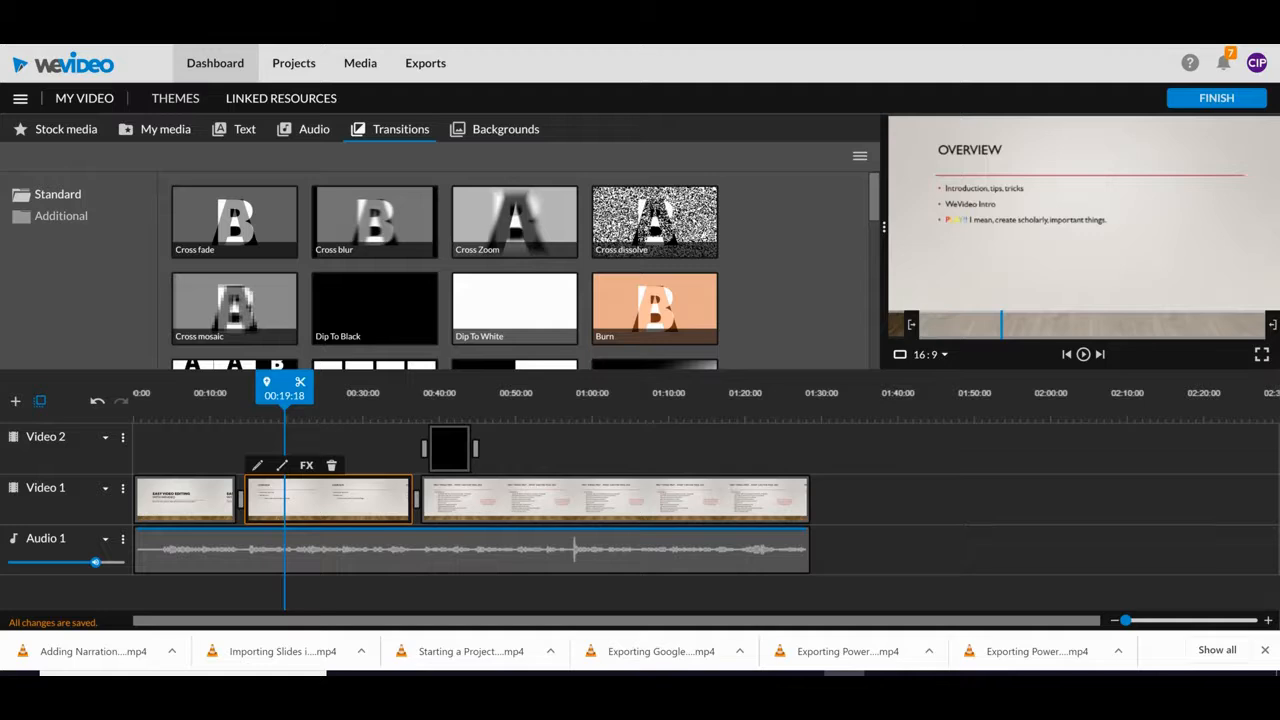
Split the Audio 1 narration at 00:56:23, just before the noise spike in the waveform
{"action": "left_click", "coordinate": [562, 393]}
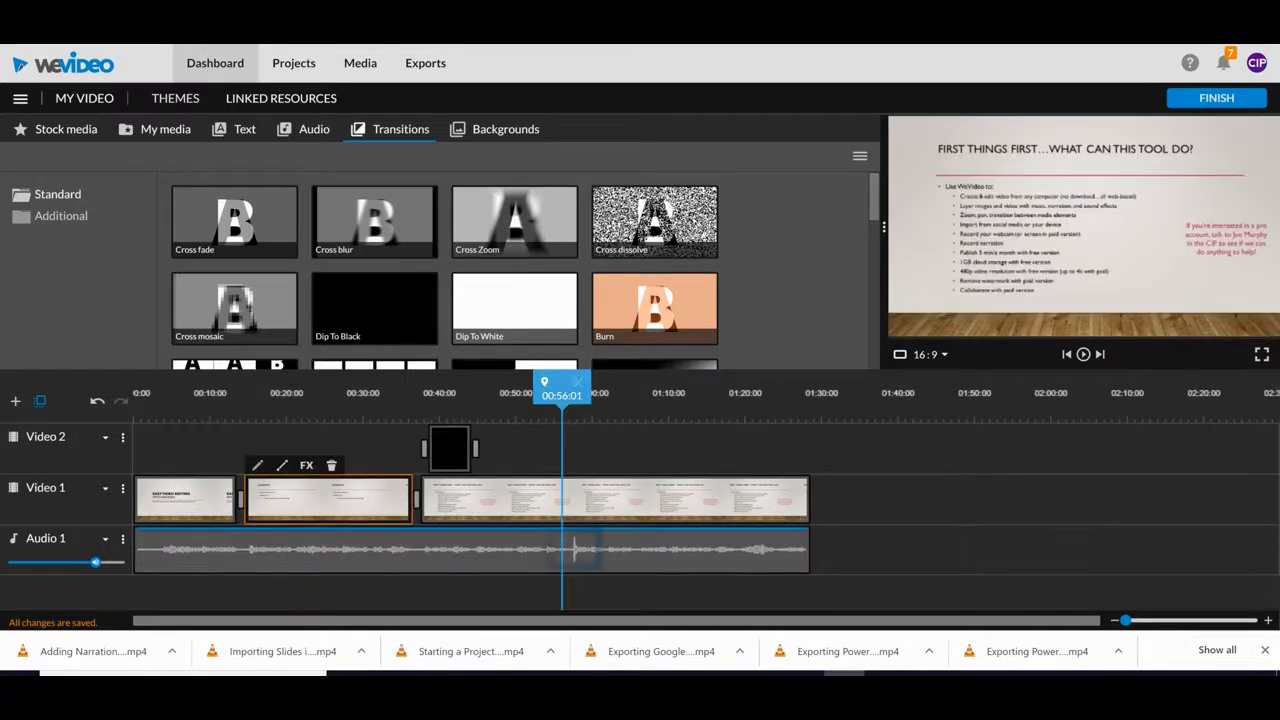
{"action": "left_click", "coordinate": [574, 548]}
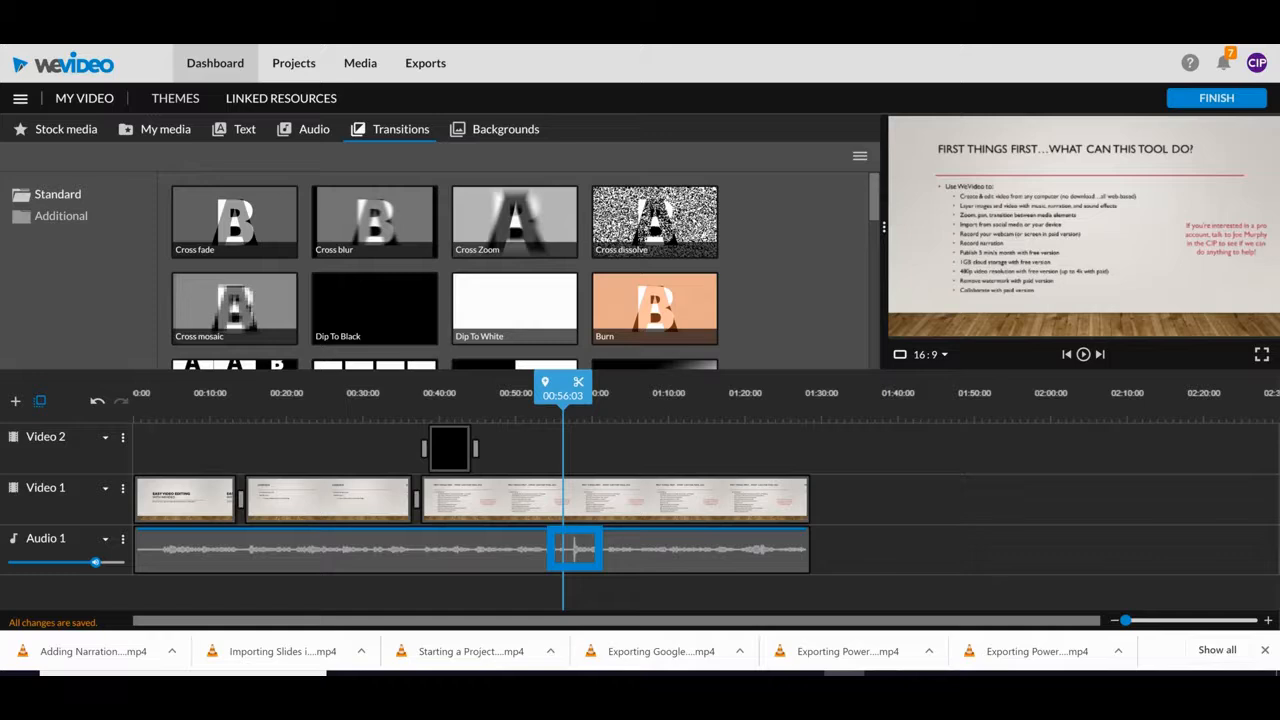
{"action": "key", "text": "Right"}
{"action": "key", "text": "Right"}
{"action": "key", "text": "Right"}
{"action": "key", "text": "Right"}
{"action": "key", "text": "Right"}
{"action": "key", "text": "Right"}
{"action": "key", "text": "Right"}
{"action": "key", "text": "Right"}
{"action": "key", "text": "Right"}
{"action": "key", "text": "Right"}
{"action": "key", "text": "Right"}
{"action": "key", "text": "Right"}
{"action": "key", "text": "Right"}
{"action": "key", "text": "Right"}
{"action": "left_click", "coordinate": [328, 498]}
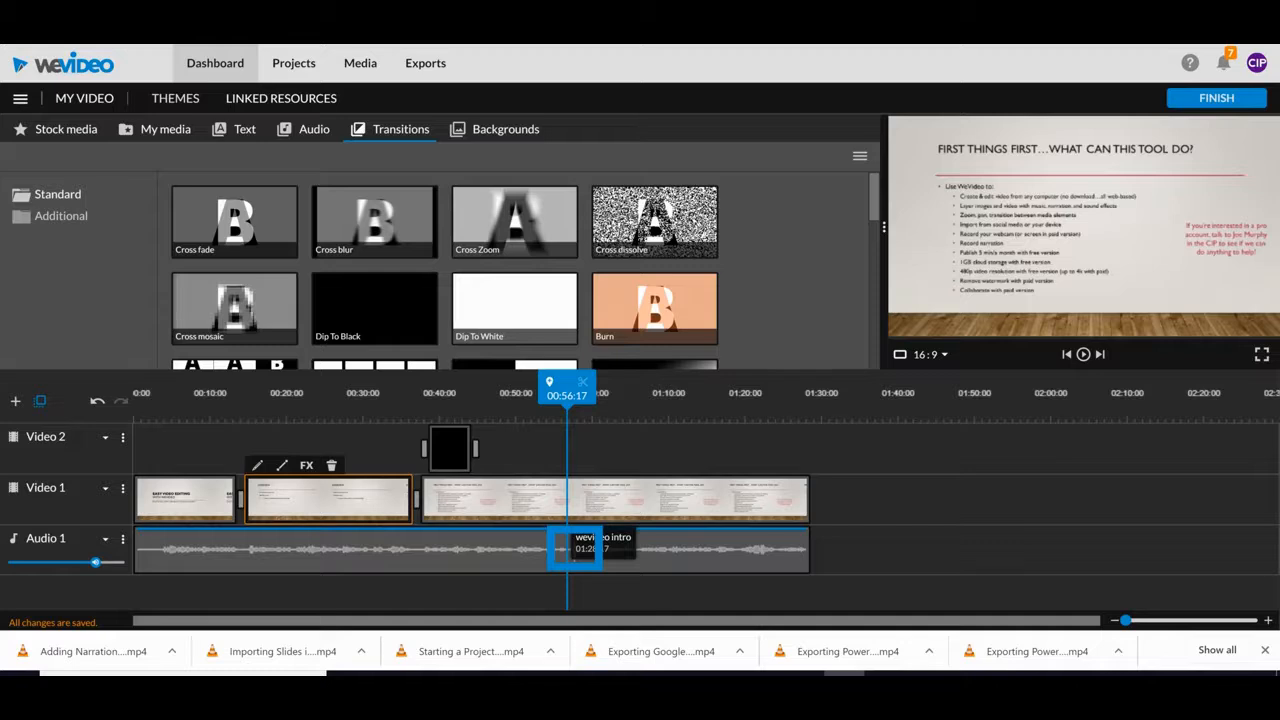
{"action": "left_click", "coordinate": [566, 548]}
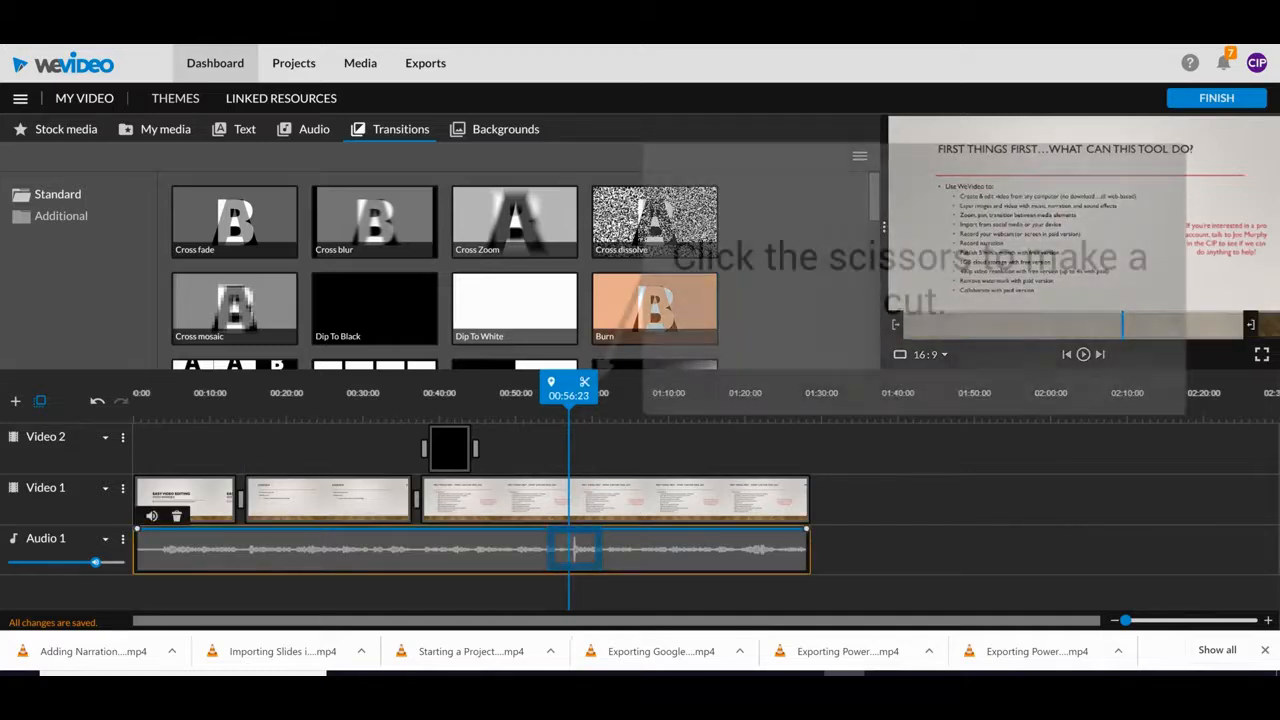
{"action": "left_click", "coordinate": [584, 381]}
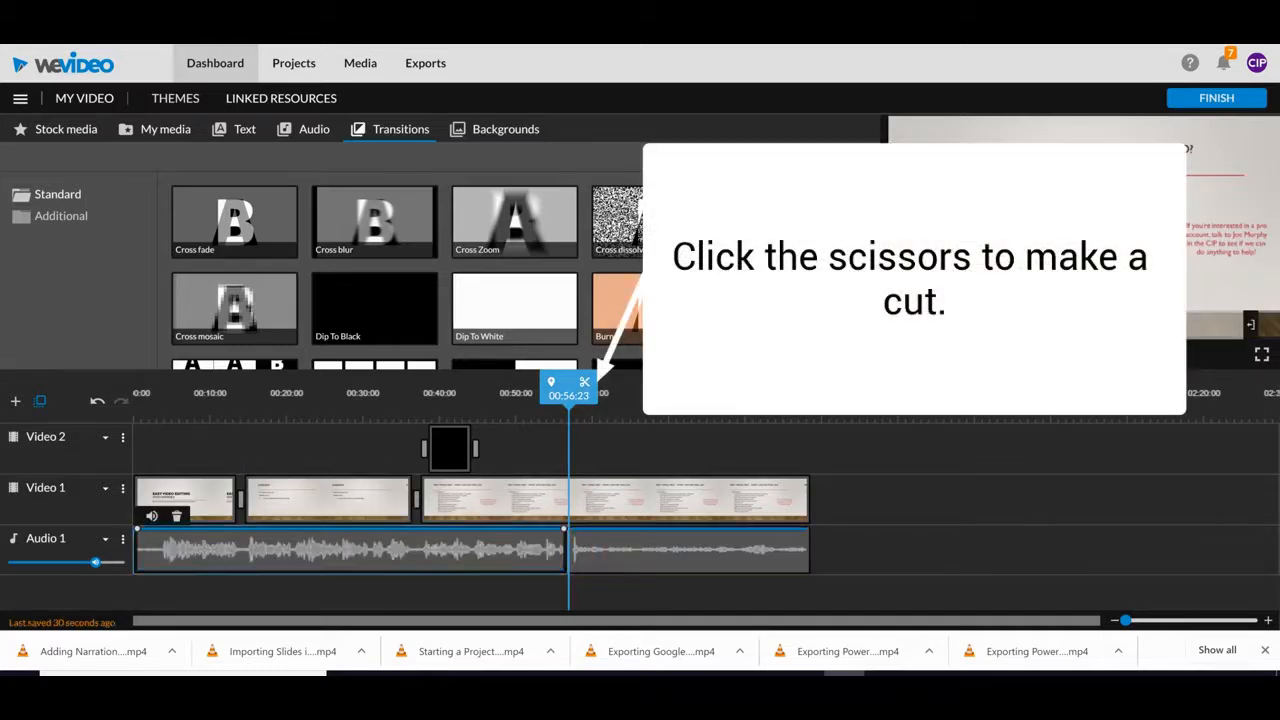
Split the second part of the narration at 00:58:06, just after the noise spike
{"action": "key", "text": "space"}
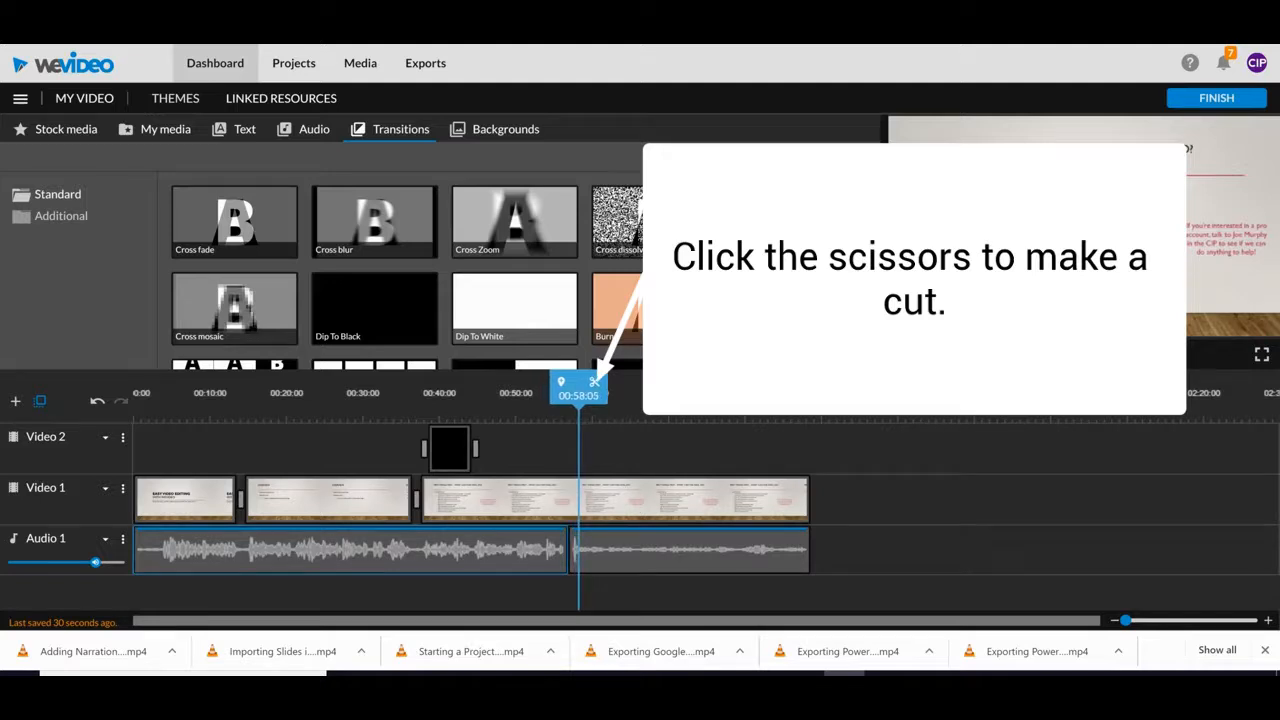
{"action": "left_click", "coordinate": [350, 549]}
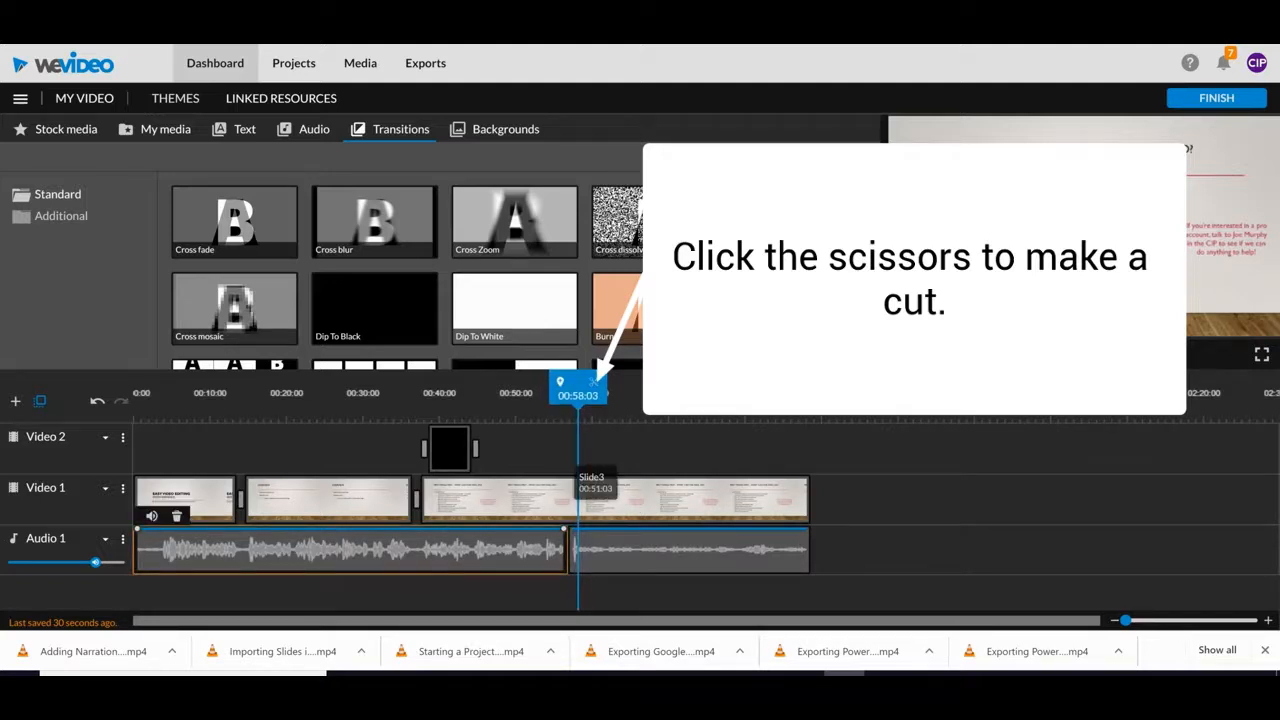
{"action": "left_click", "coordinate": [600, 550]}
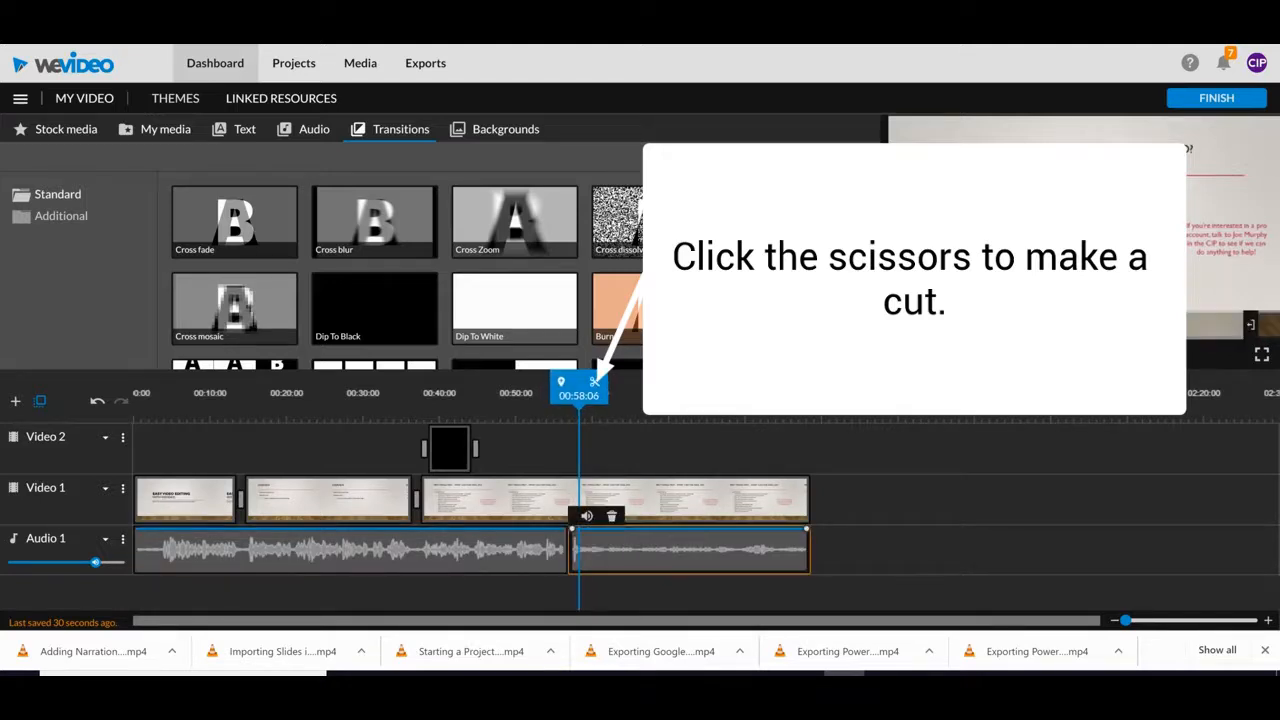
{"action": "left_click", "coordinate": [595, 382]}
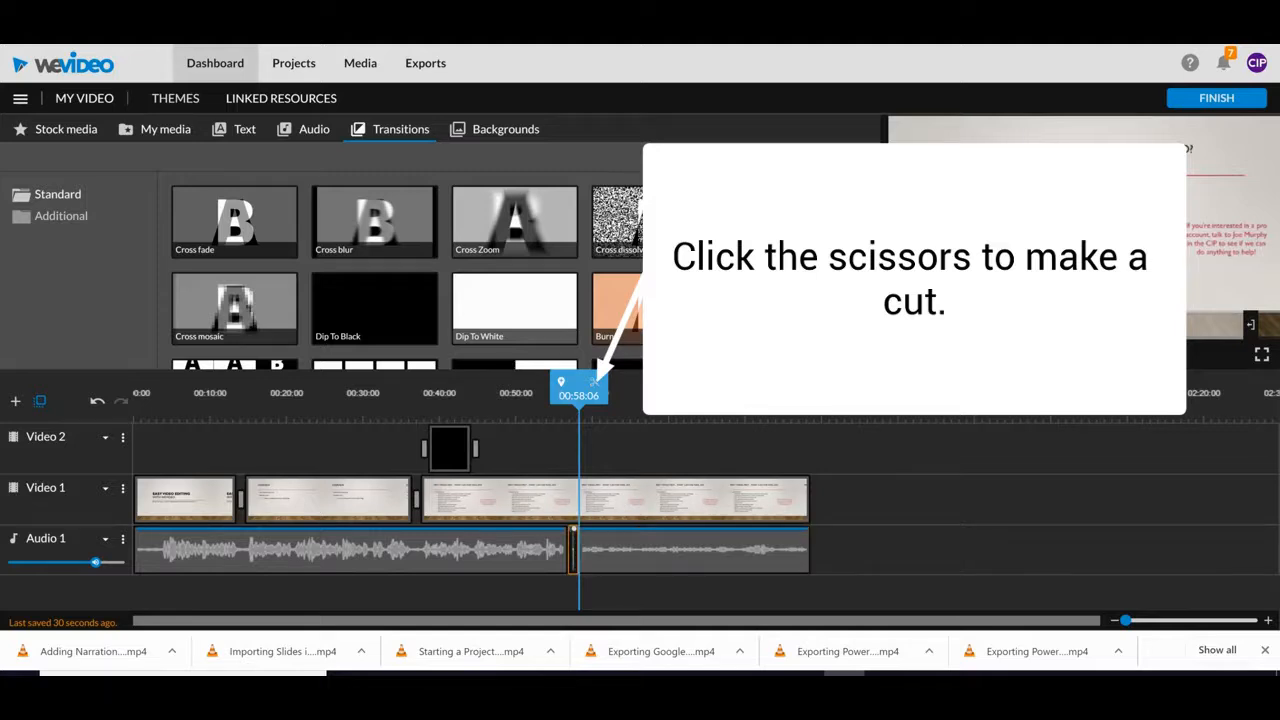
Check the narration segments on both sides of the cuts and the short noise segment between them
{"action": "left_click", "coordinate": [520, 548]}
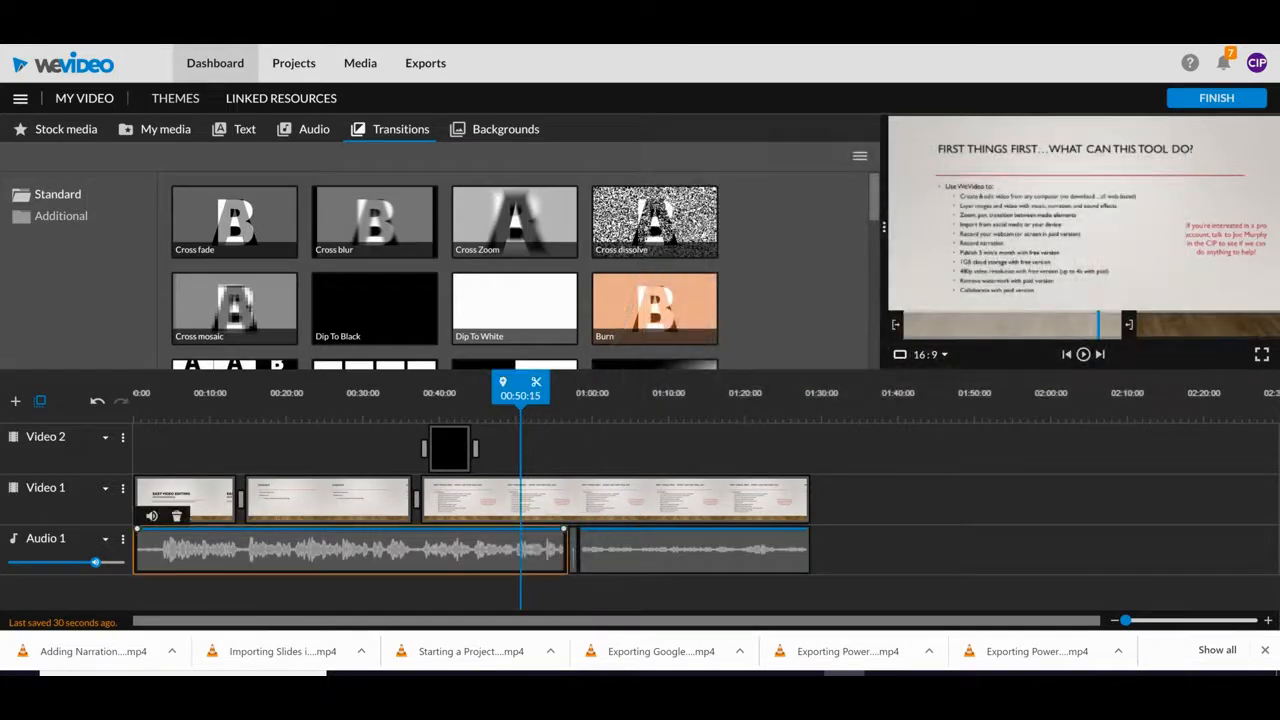
{"action": "left_click", "coordinate": [570, 548]}
{"action": "left_click", "coordinate": [604, 548]}
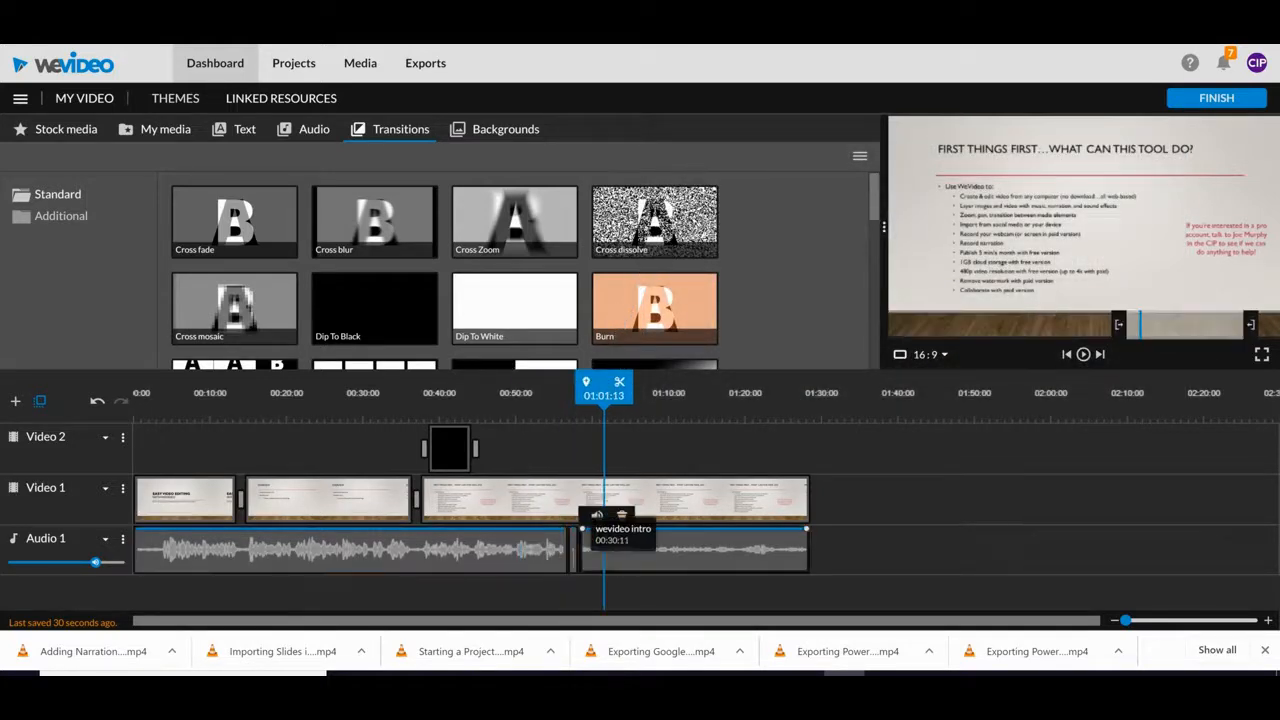
{"action": "left_click", "coordinate": [574, 548]}
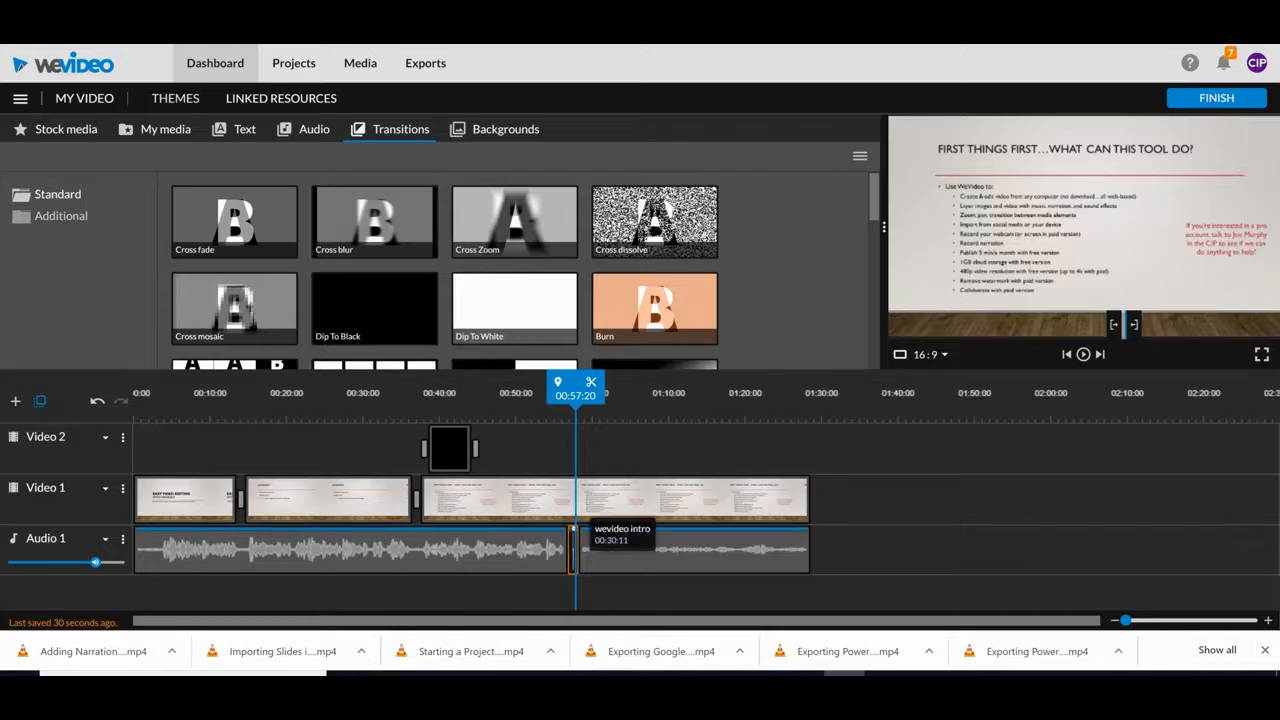
{"action": "right_click", "coordinate": [578, 548]}
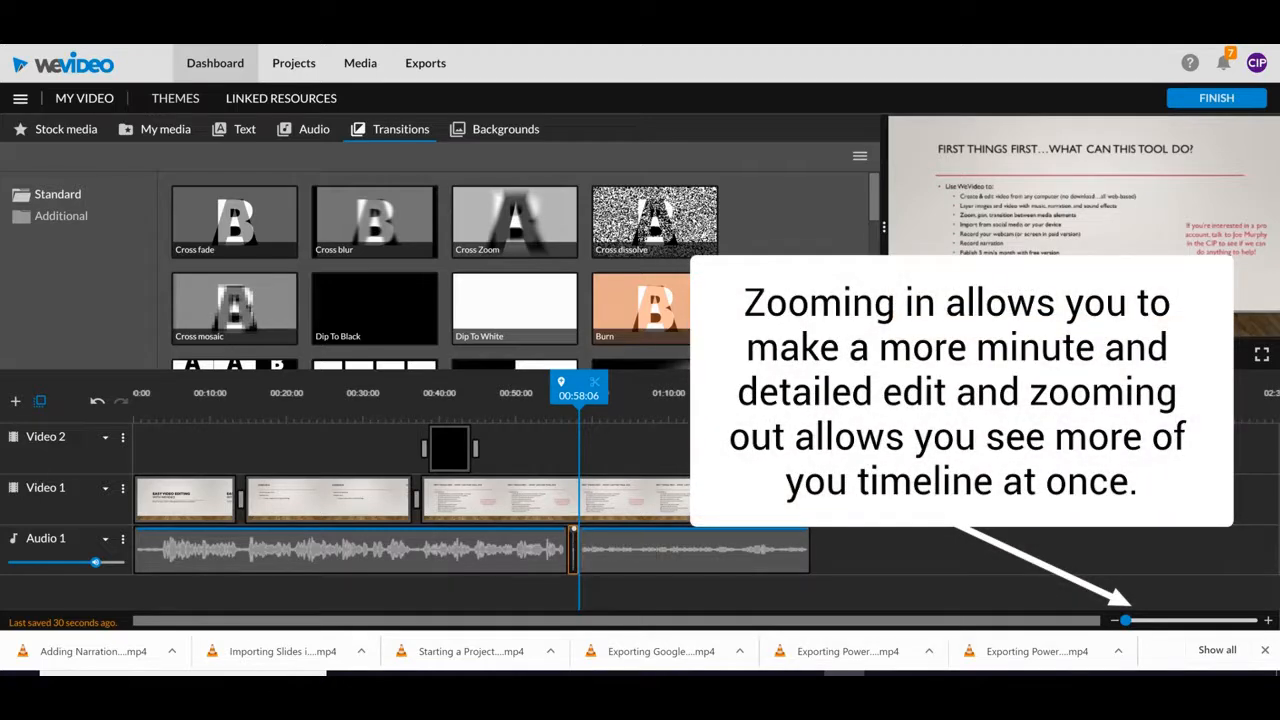
Delete the short noise segment from Audio 1 and move the following narration back to 00:56:23 to close the gap
{"action": "mouse_move", "coordinate": [1126, 620]}
{"action": "left_mouse_down"}
{"action": "mouse_move", "coordinate": [1195, 620]}
{"action": "mouse_move", "coordinate": [1127, 620]}
{"action": "left_mouse_up"}
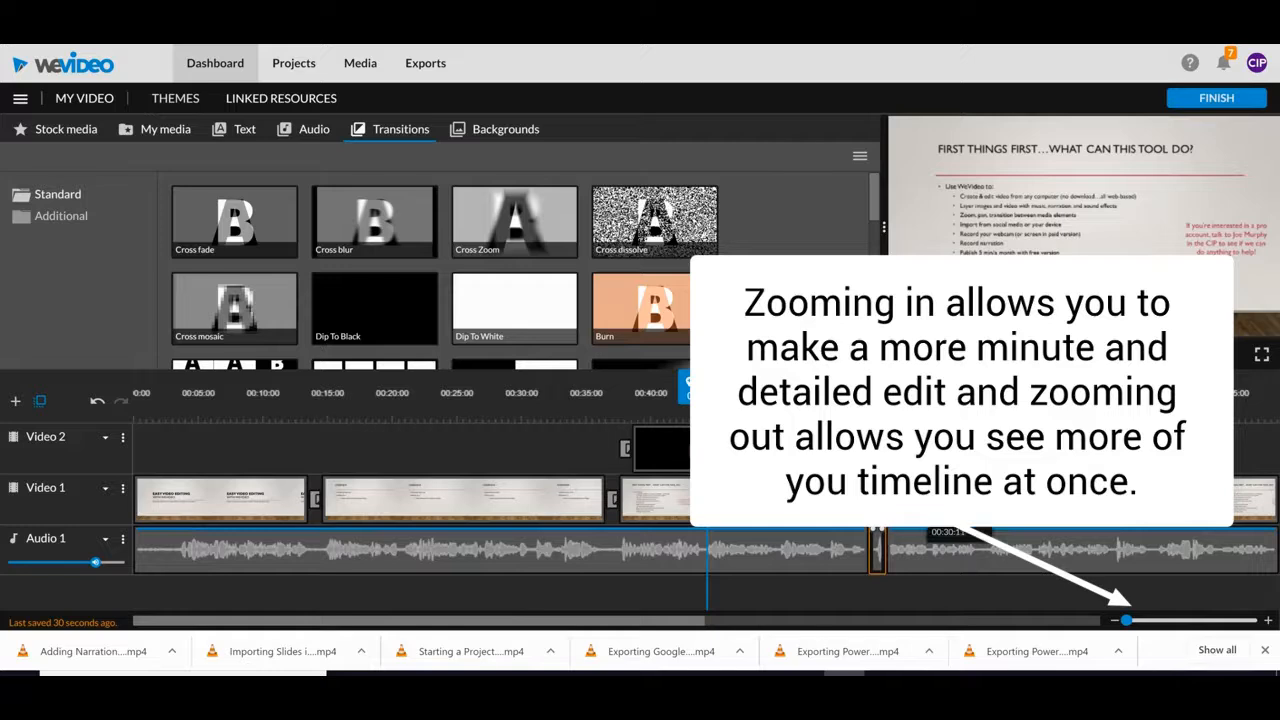
{"action": "left_click", "coordinate": [871, 555]}
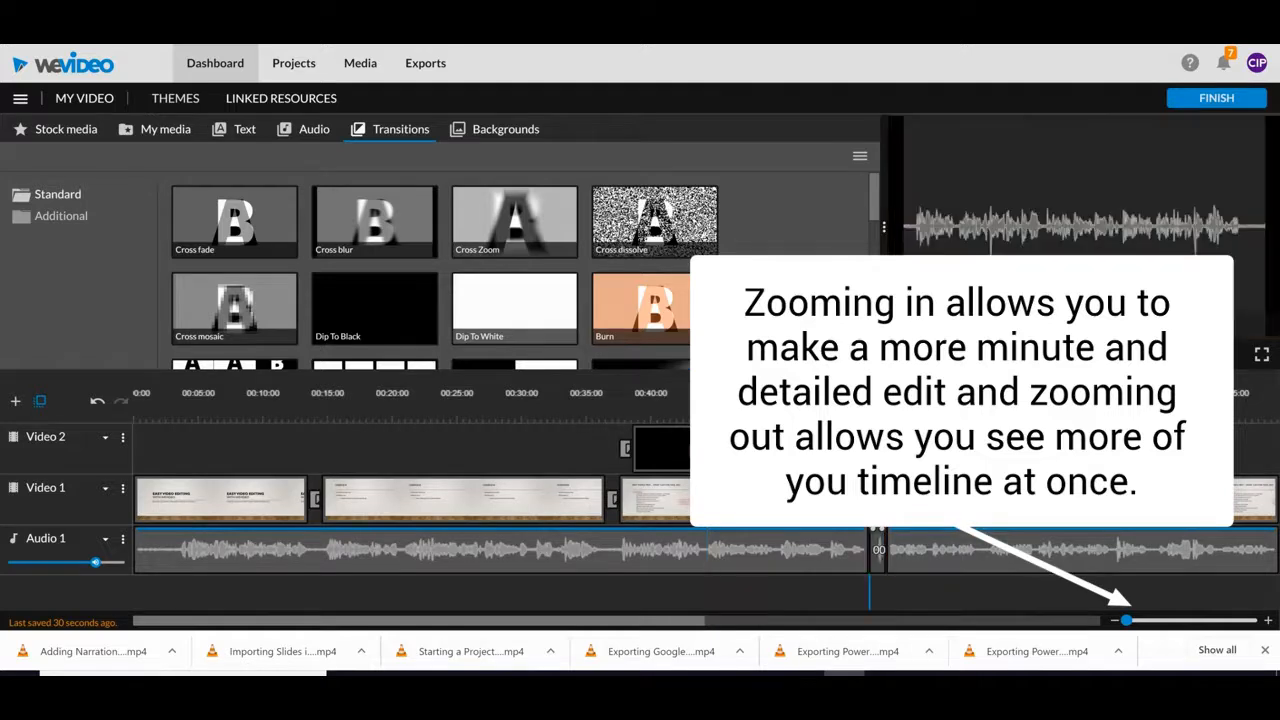
{"action": "left_click", "coordinate": [885, 555]}
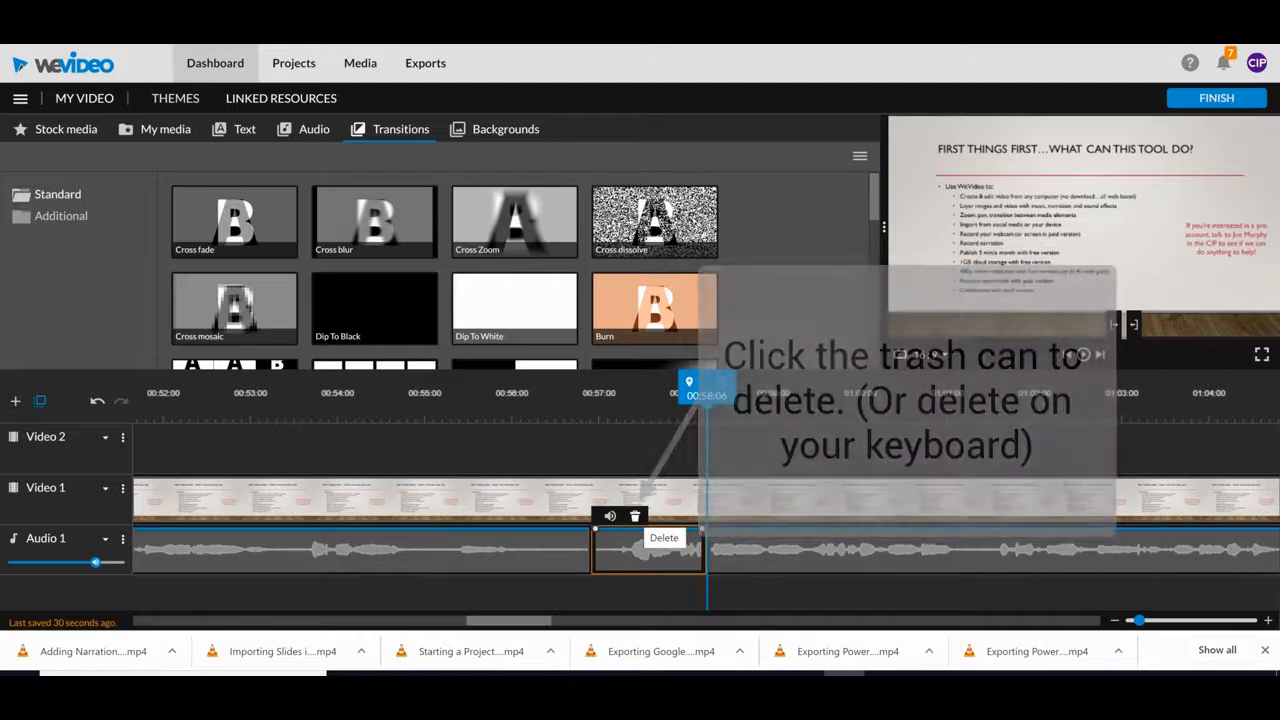
{"action": "left_click", "coordinate": [634, 516]}
{"action": "left_click_drag", "start_coordinate": [817, 548], "coordinate": [700, 548]}
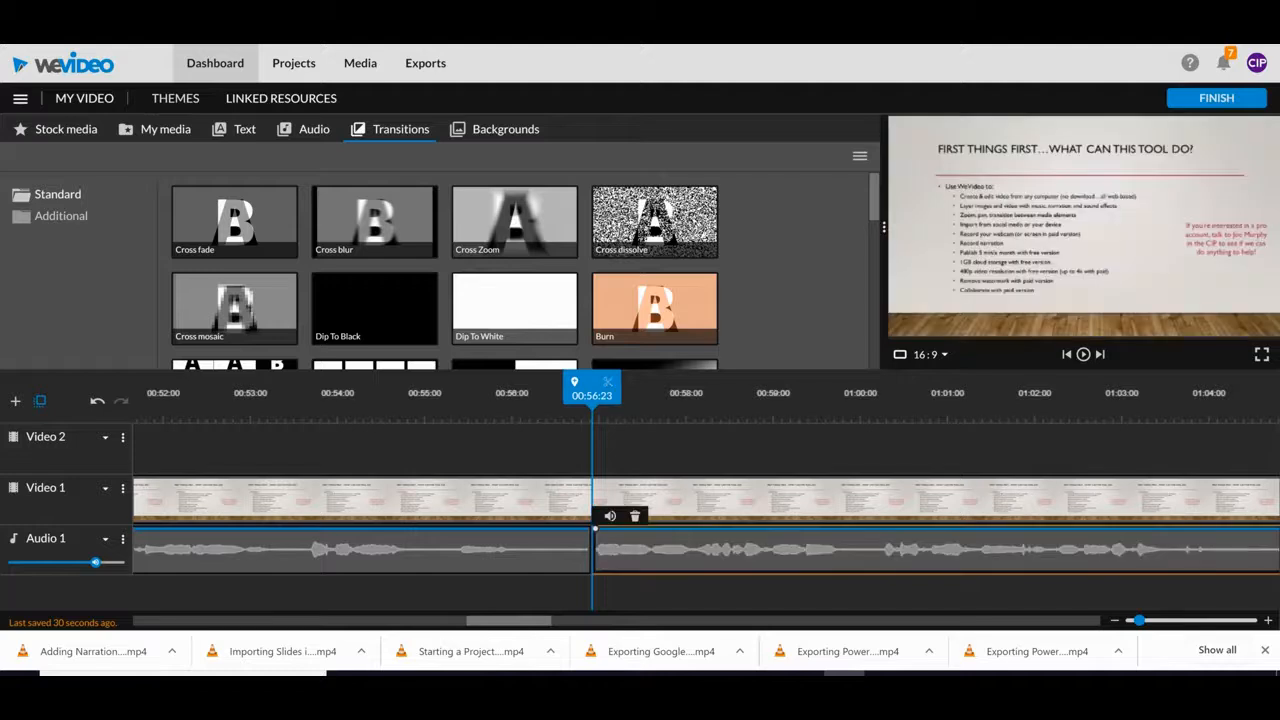